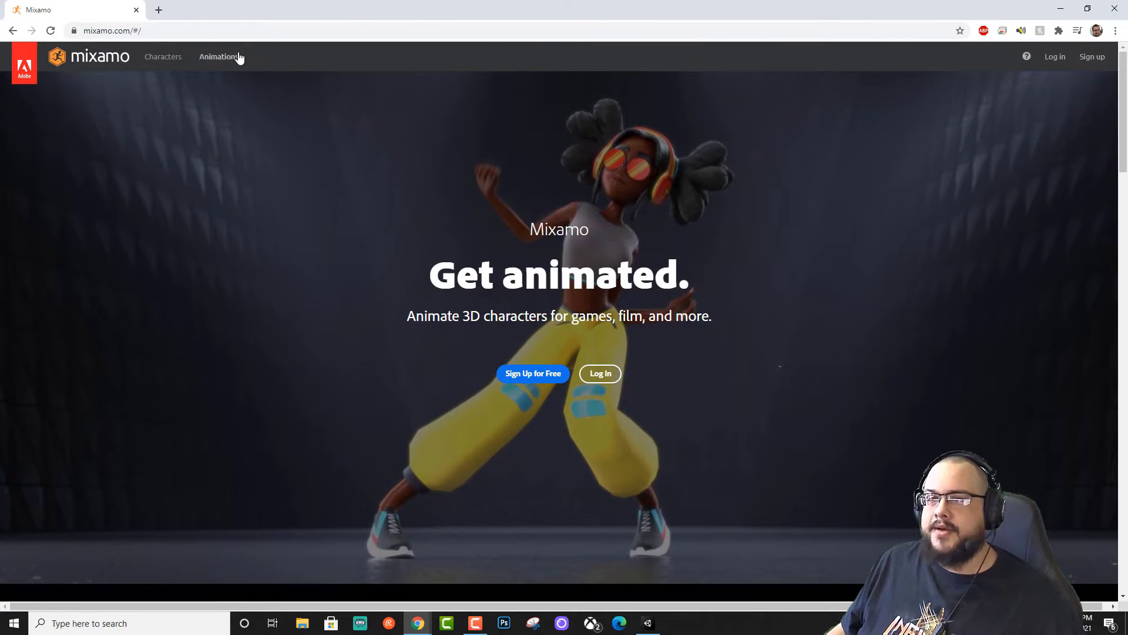
Choose Paladin J Nordstrom from the Mixamo character library as the active character
left_click(166, 63)
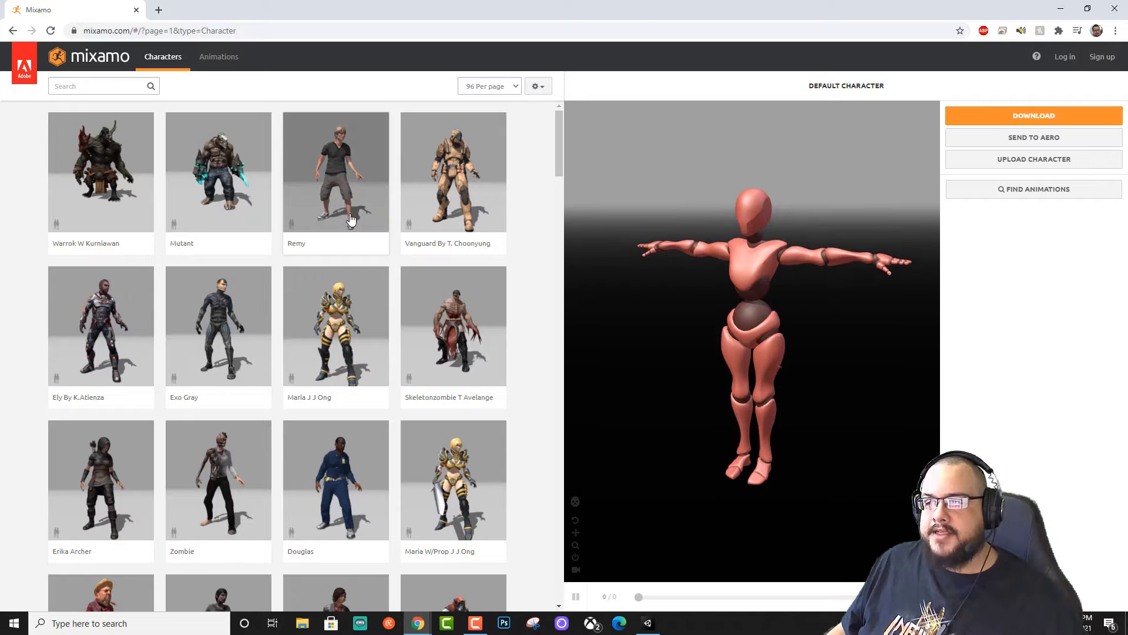
scroll(354, 231, "down", 1)
scroll(354, 231, "down", 3)
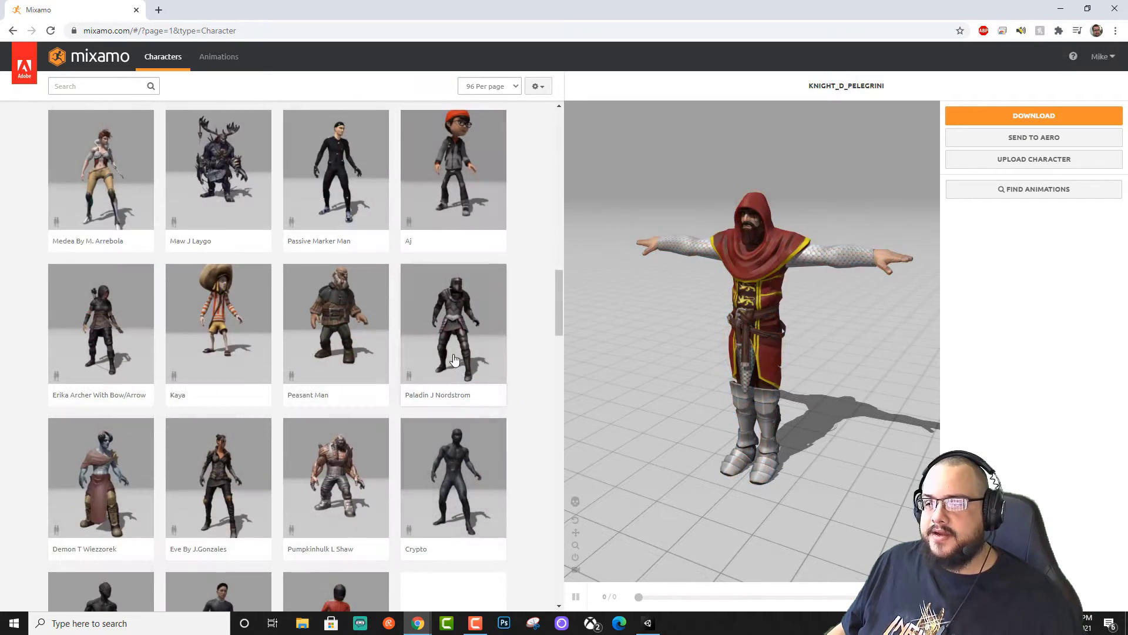
left_click(453, 348)
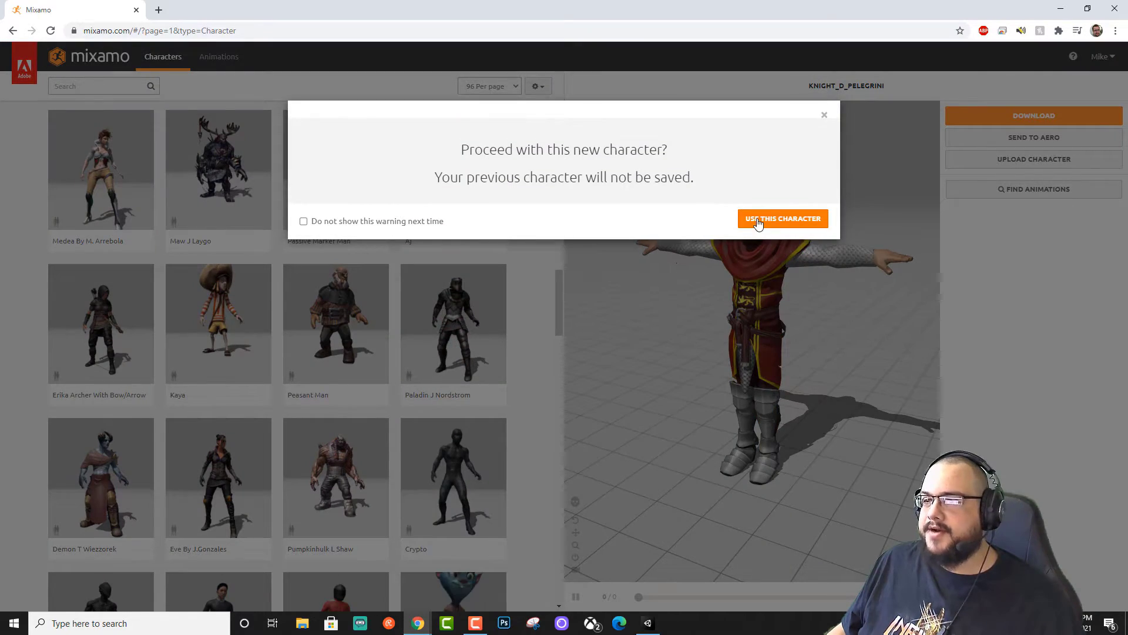
left_click(756, 217)
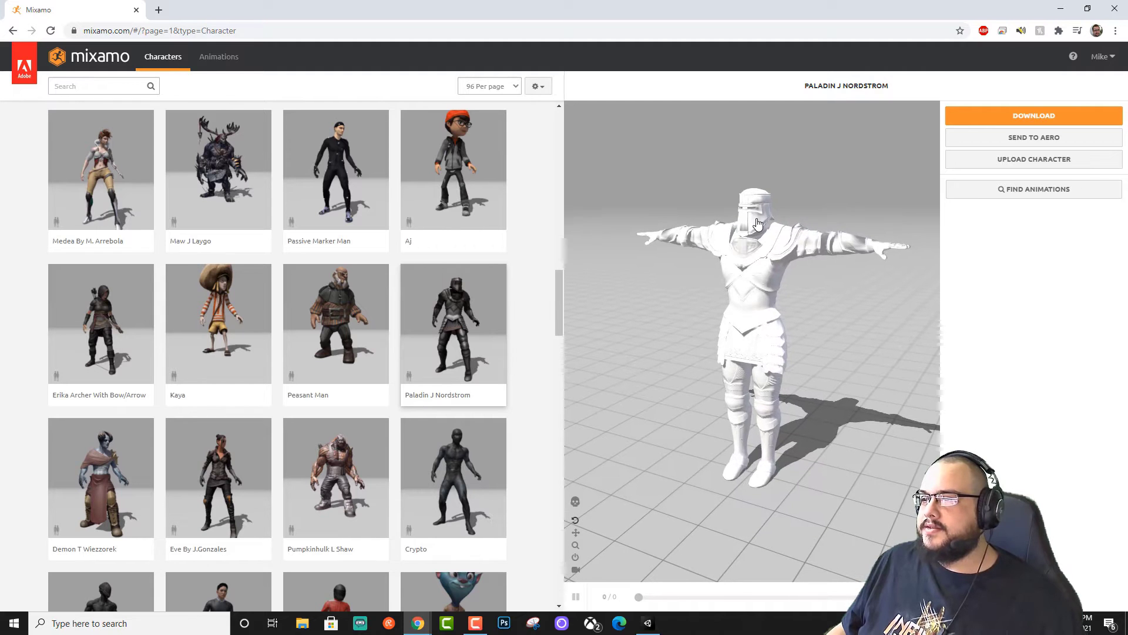
Download the paladin character in the FBX for Unity format
left_click(1034, 116)
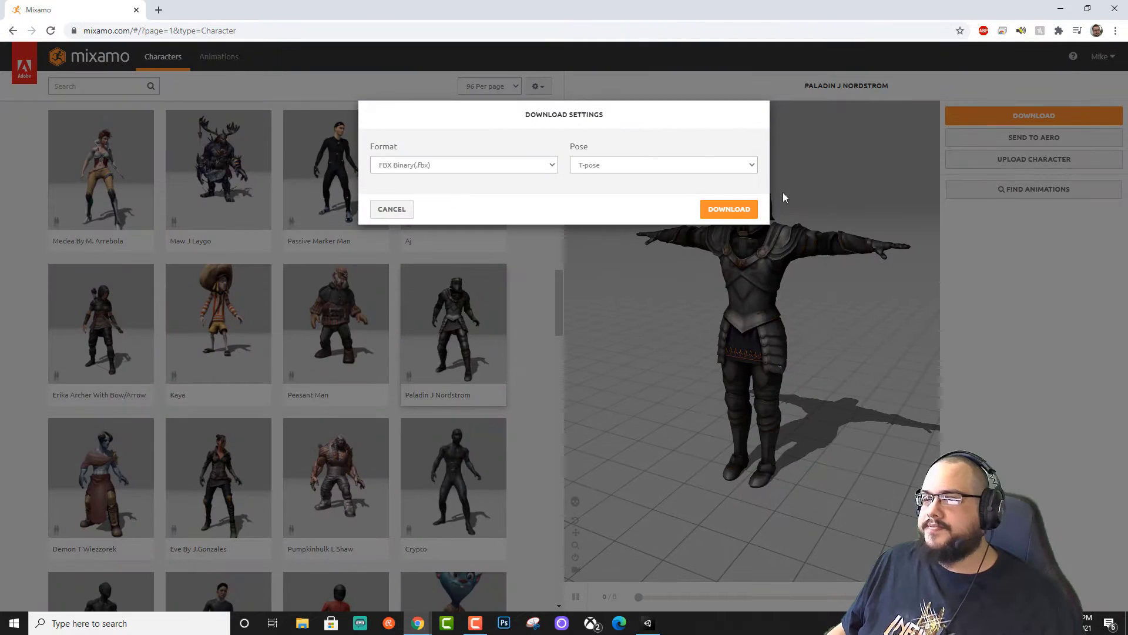
left_click(449, 165)
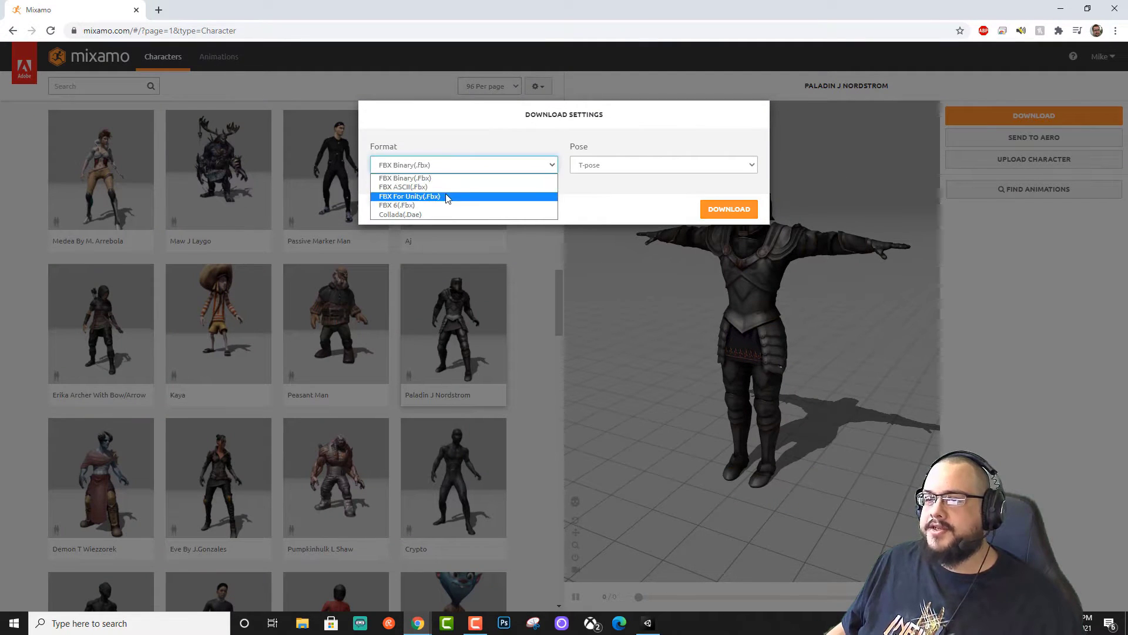
left_click(448, 197)
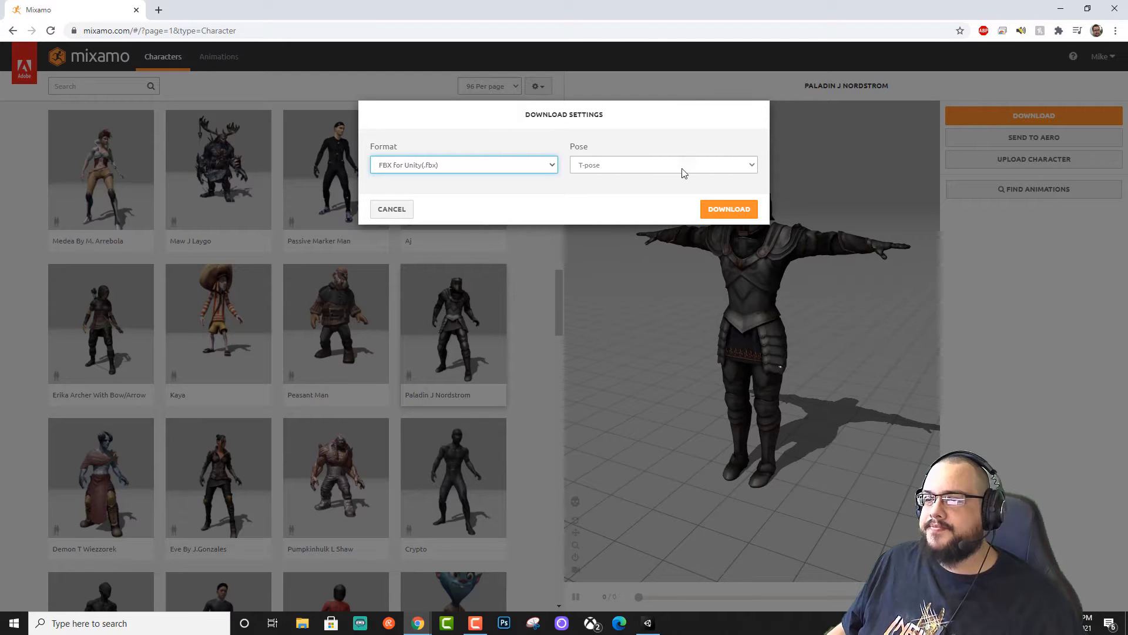
left_click(729, 211)
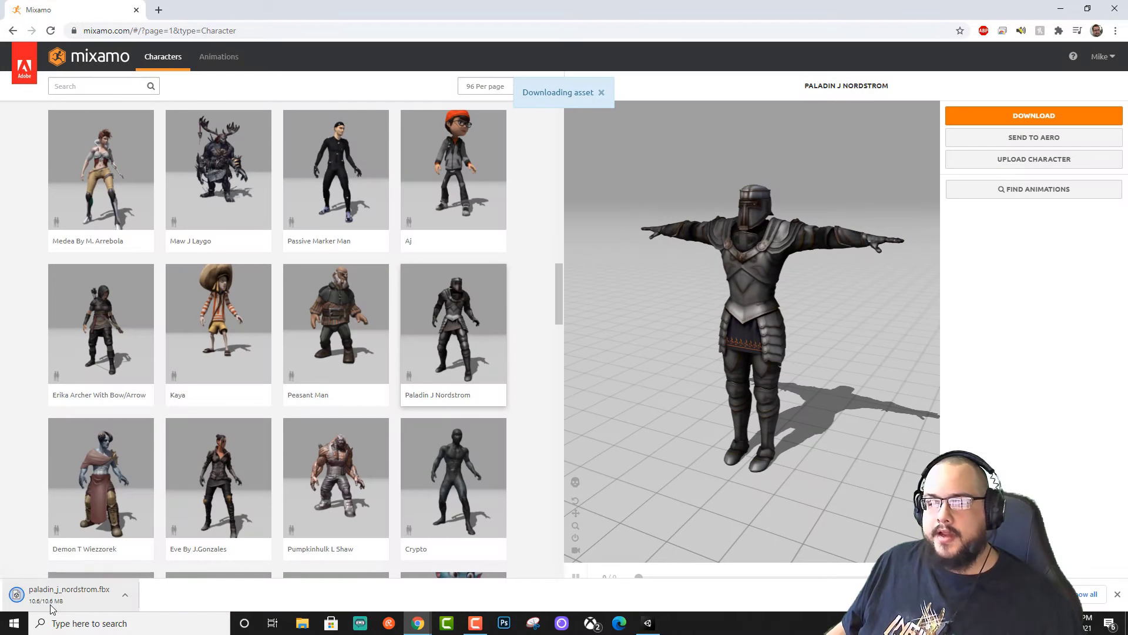
Switch to Unity and import the downloaded paladin_j_nordstrom.fbx into the project's Assets folder
left_click_drag(61, 602, 436, 487)
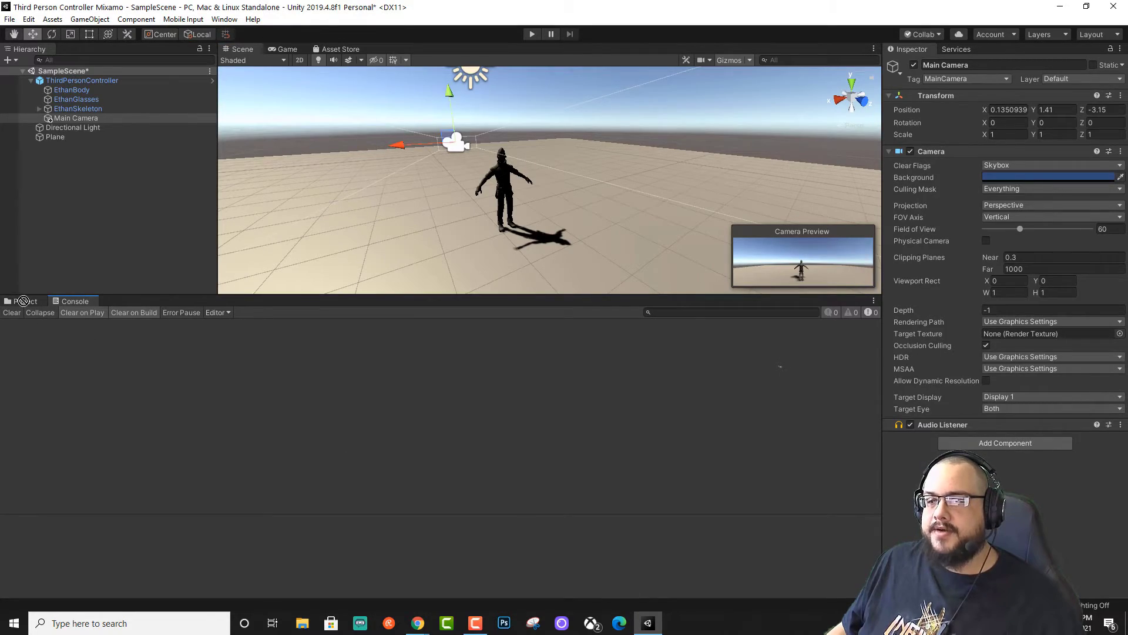
left_click_drag(24, 304, 24, 304)
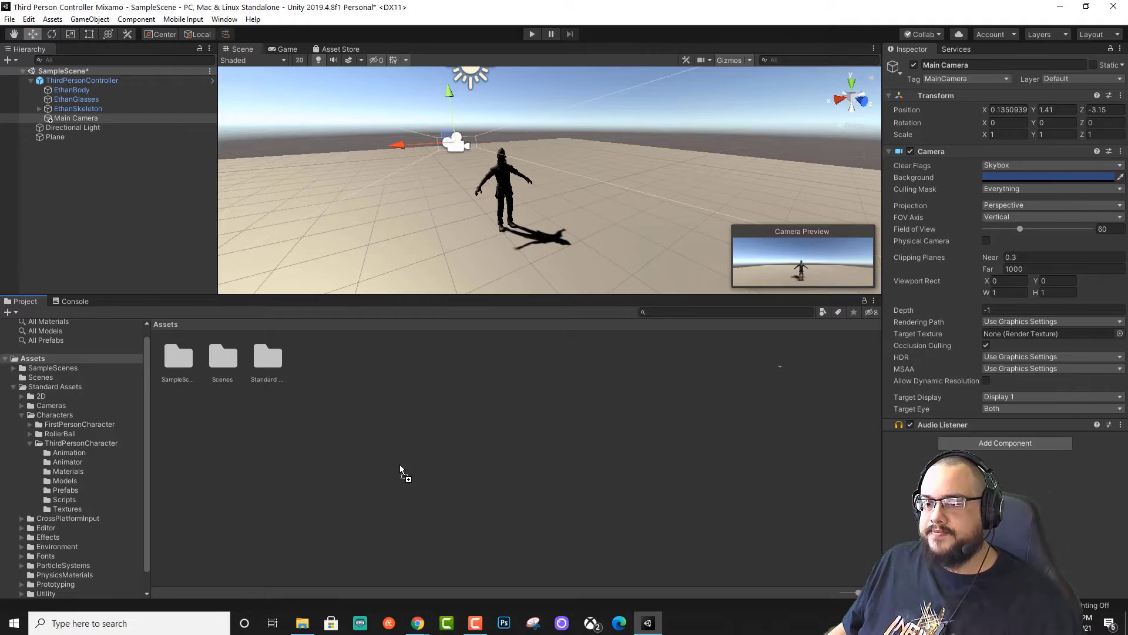
left_click_drag(403, 471, 402, 469)
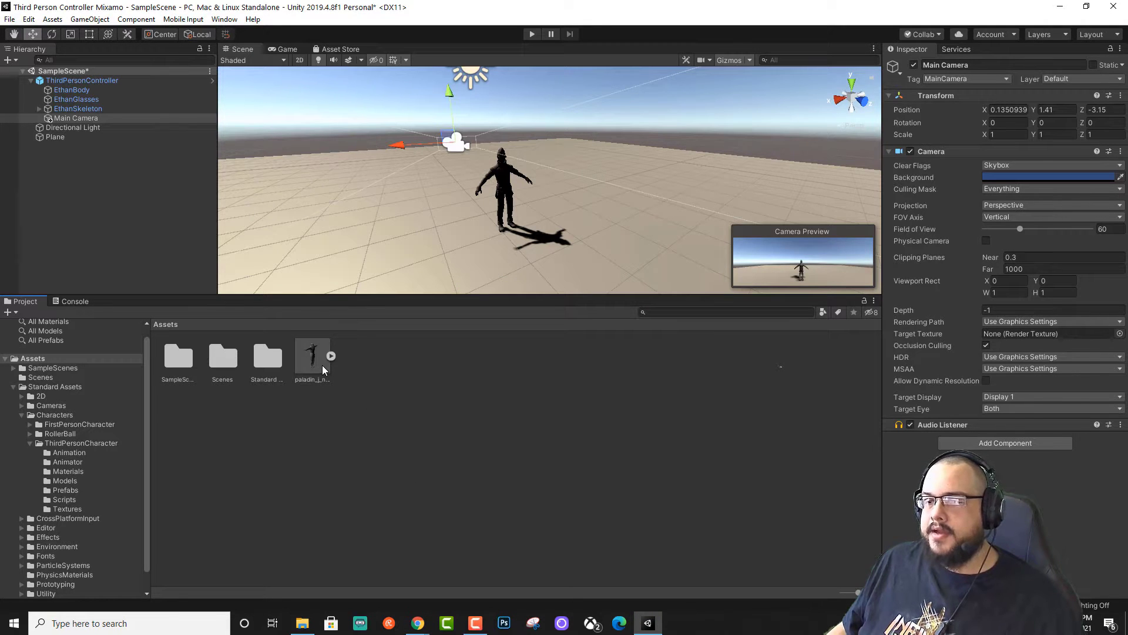
Set the paladin model's rig animation type to Humanoid and apply the import settings
left_click(322, 365)
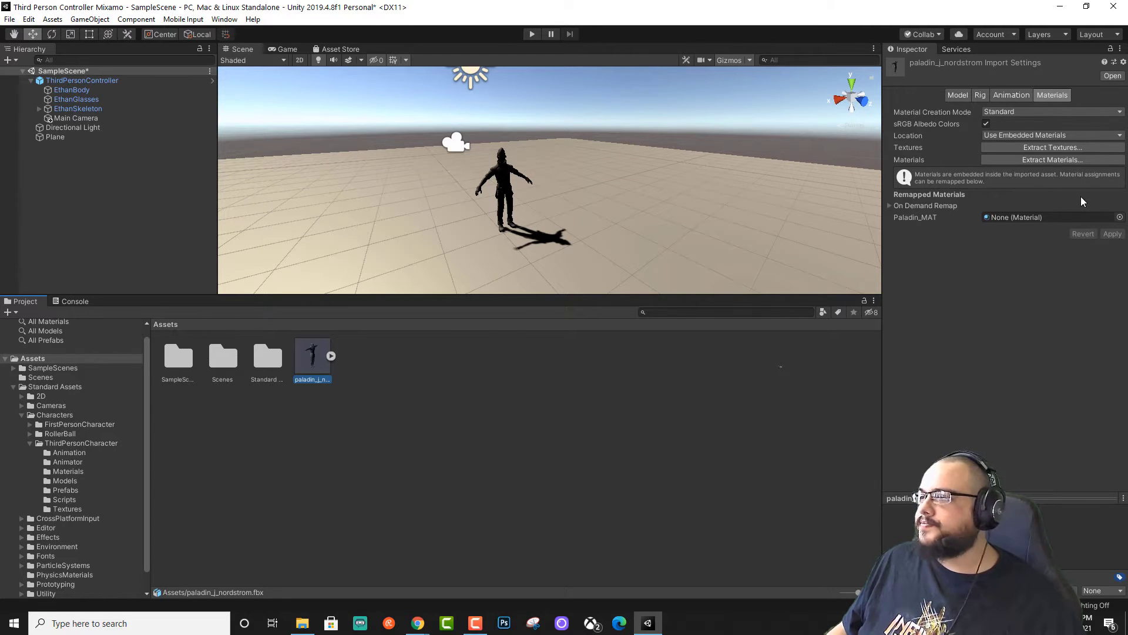
left_click(980, 96)
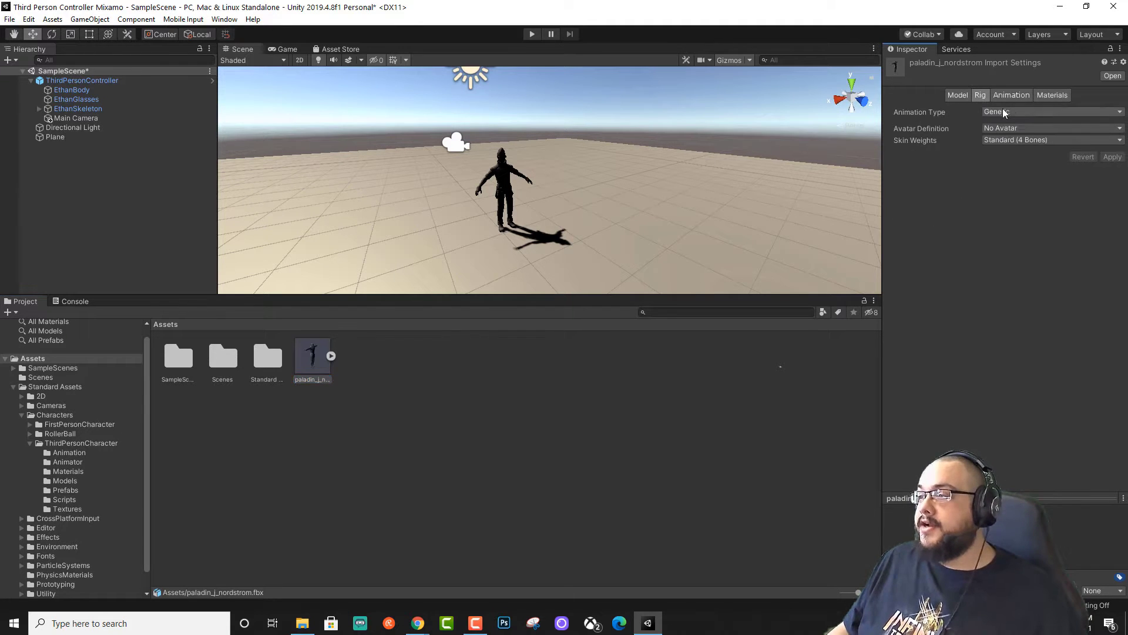
left_click(1018, 118)
left_click(1020, 164)
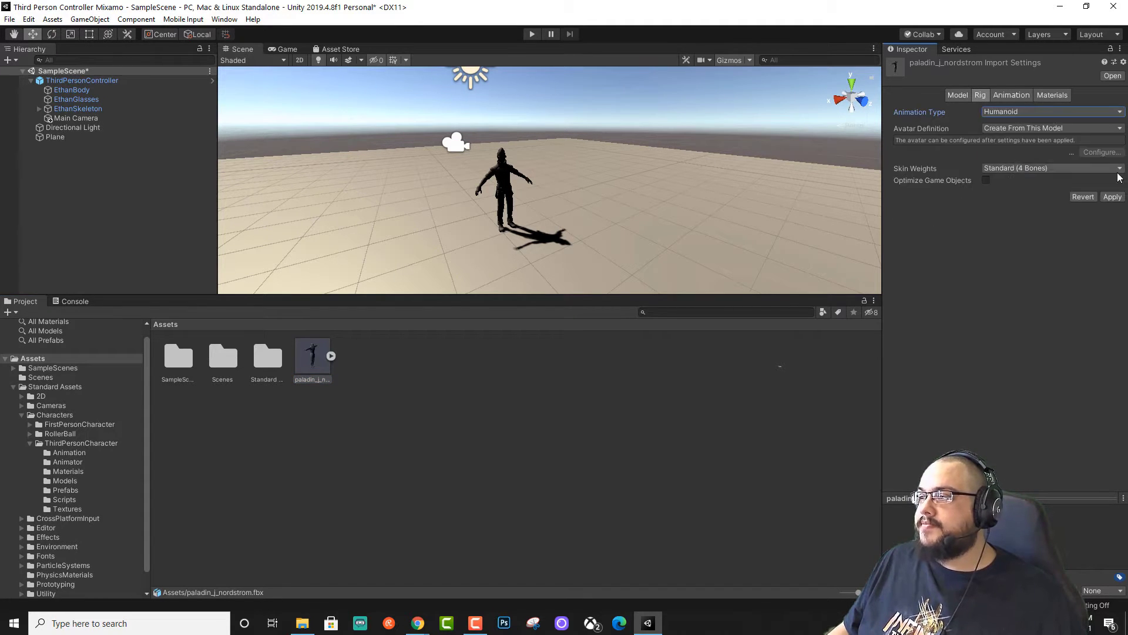
left_click(1117, 197)
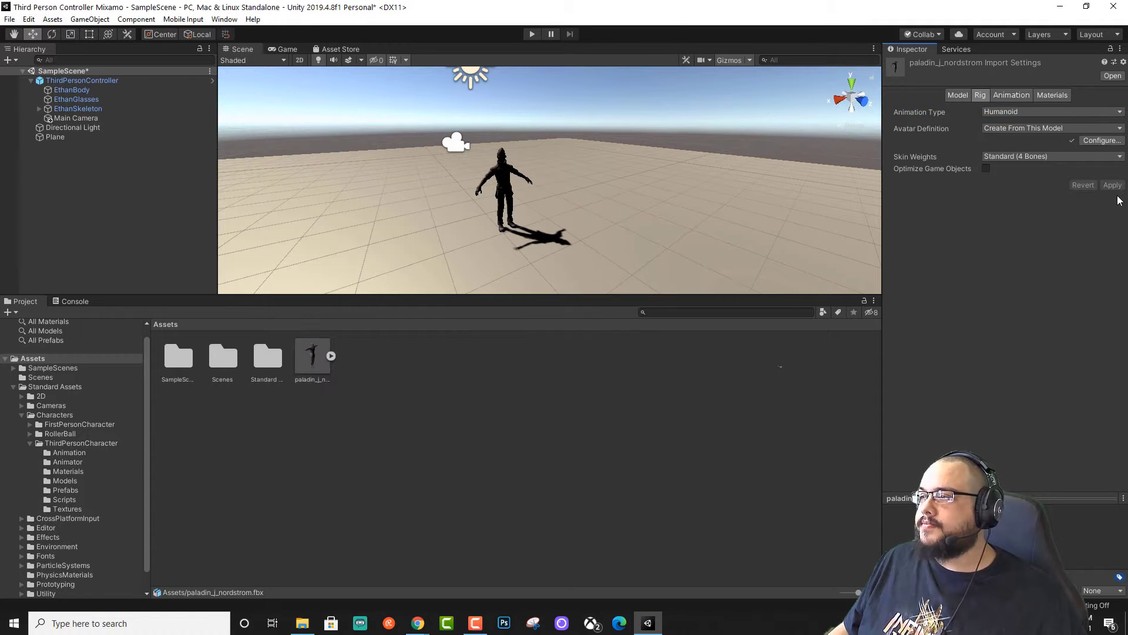
Place the paladin model in the scene beside the existing third-person character
left_click(1047, 100)
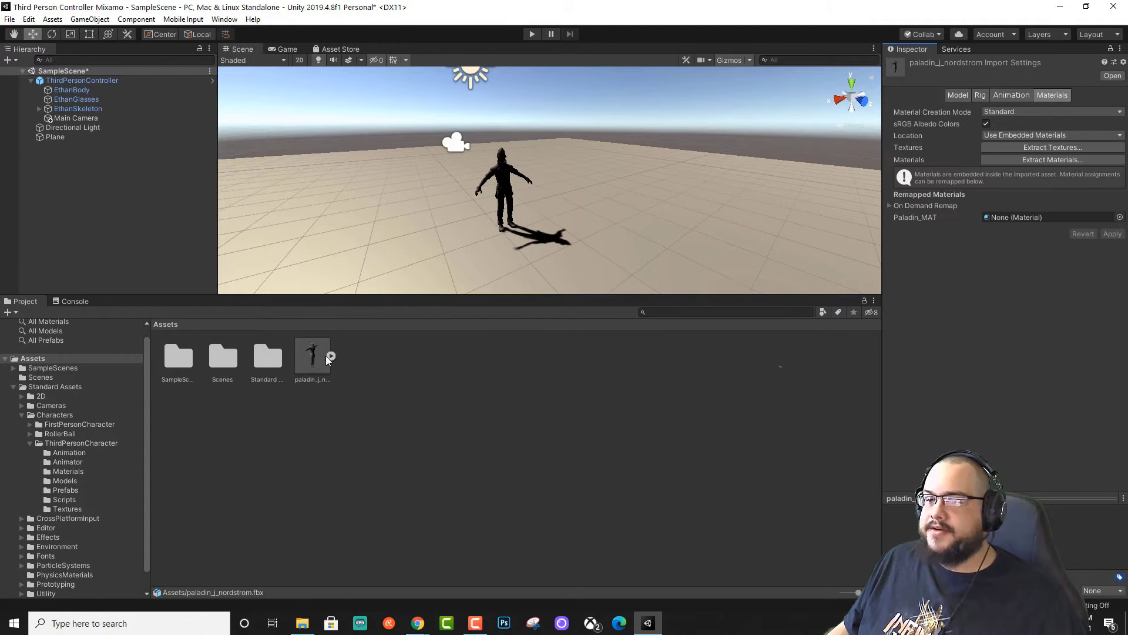
left_click_drag(351, 310, 376, 276)
right_click_drag(473, 249, 625, 225)
key("w")
key("s")
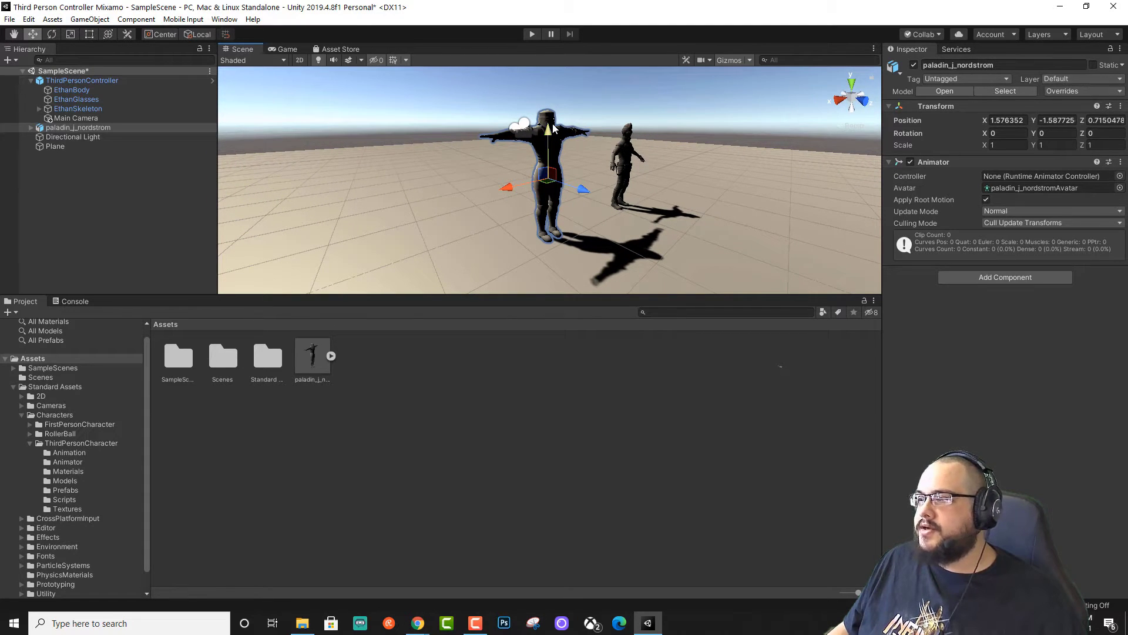
Extract the paladin model's textures into the Assets folder and fix the normal map import setting
left_click(307, 363)
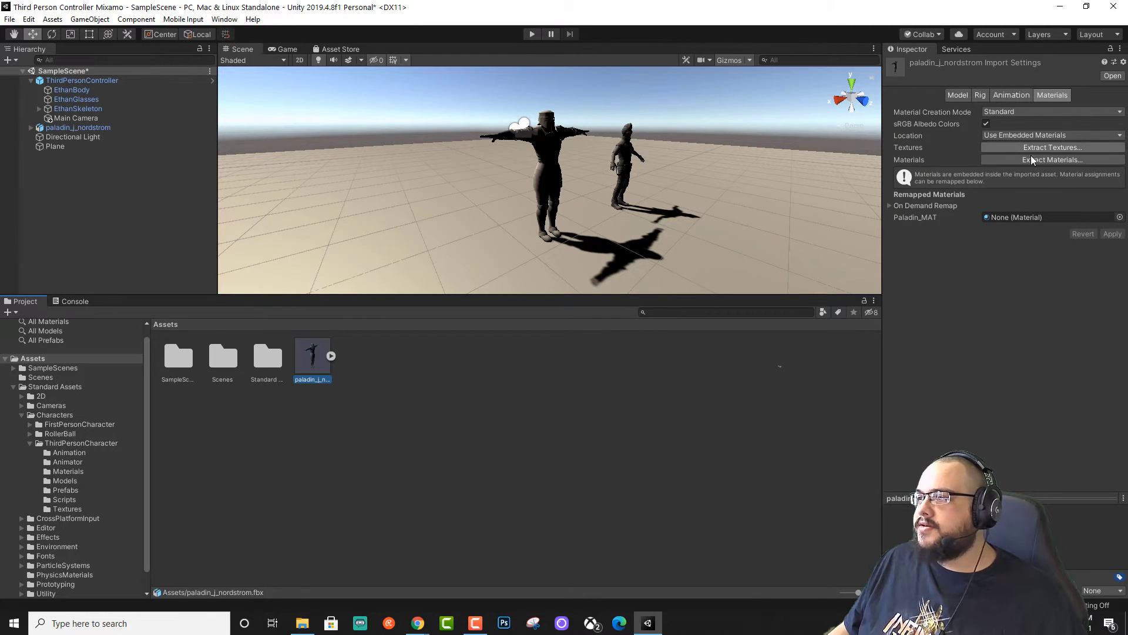
left_click(1063, 148)
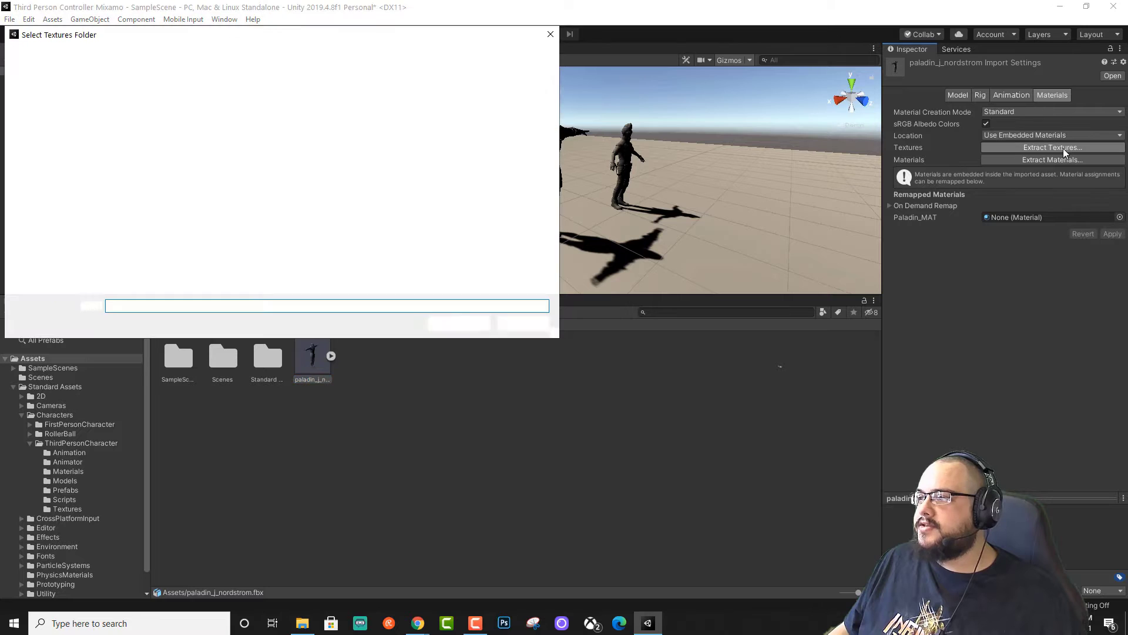
left_click(459, 323)
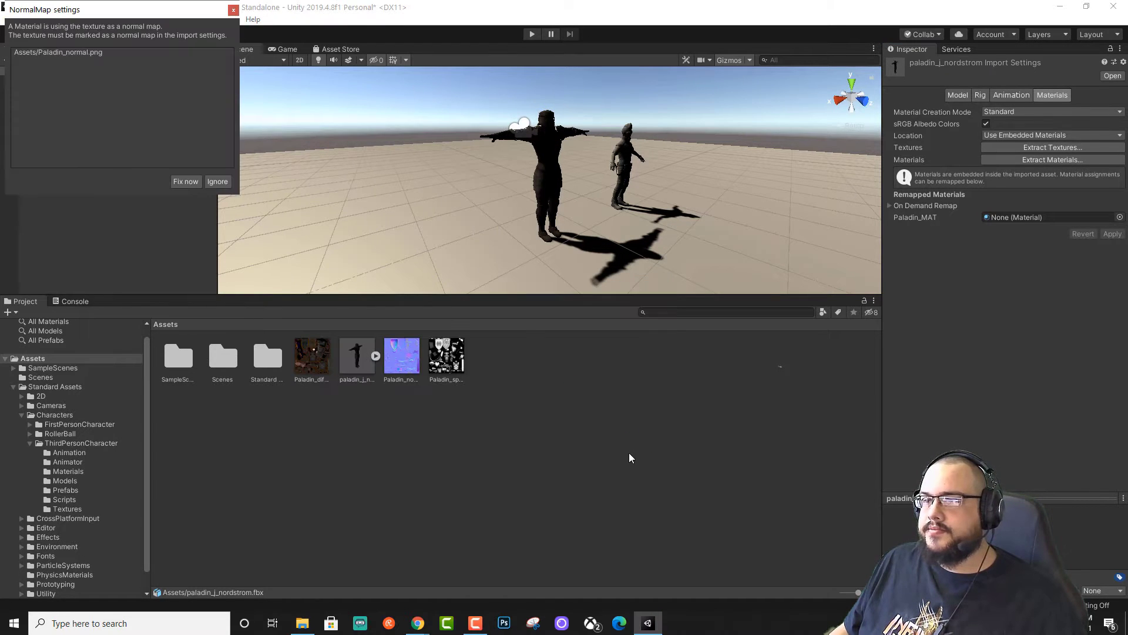
left_click(185, 181)
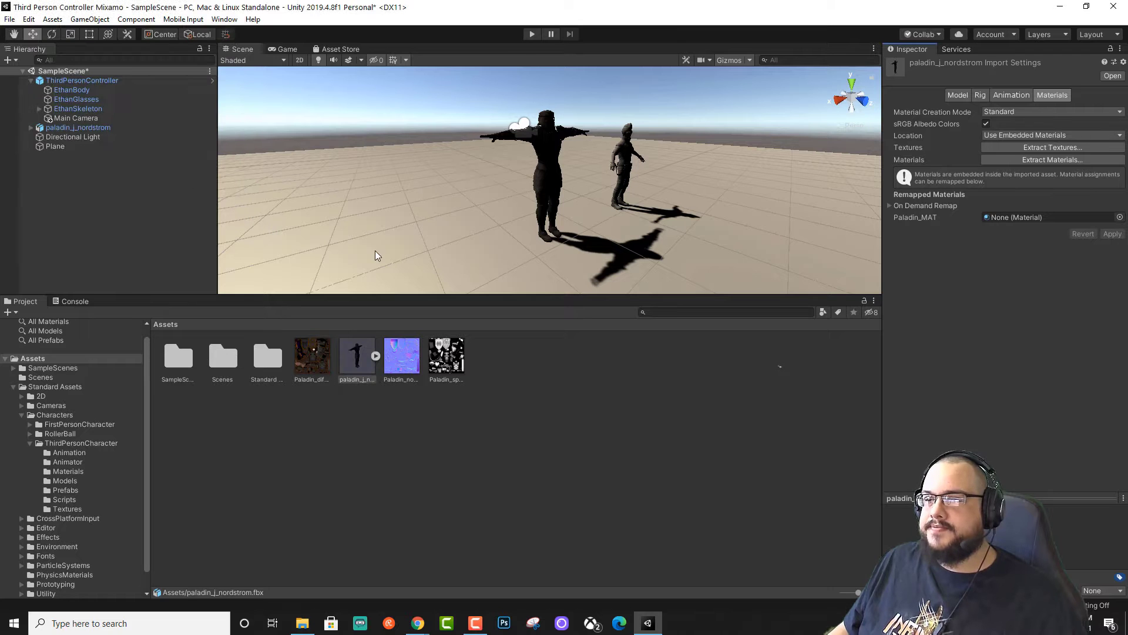
Examine the textured paladin up close and enlarge the Scene view with both characters framed from behind
left_click_drag(519, 233, 1018, 282, "alt")
left_click_drag(630, 146, 552, 112, "alt")
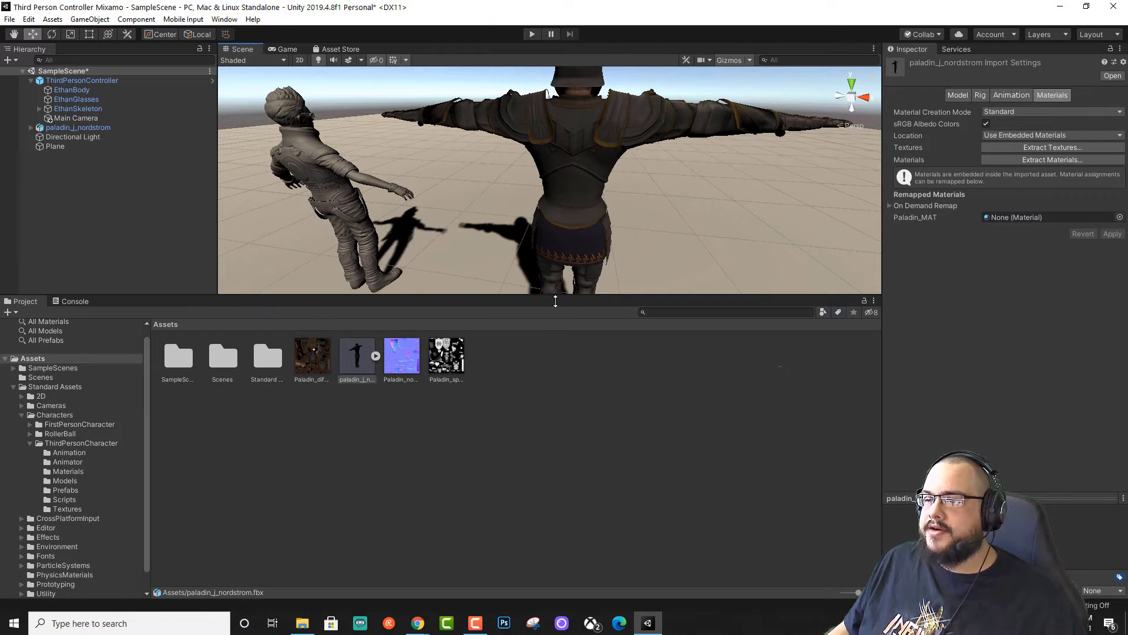
left_click_drag(552, 294, 552, 388)
left_click_drag(626, 280, 627, 279, "alt")
key("s")
right_click_drag(627, 277, 632, 278)
key("a")
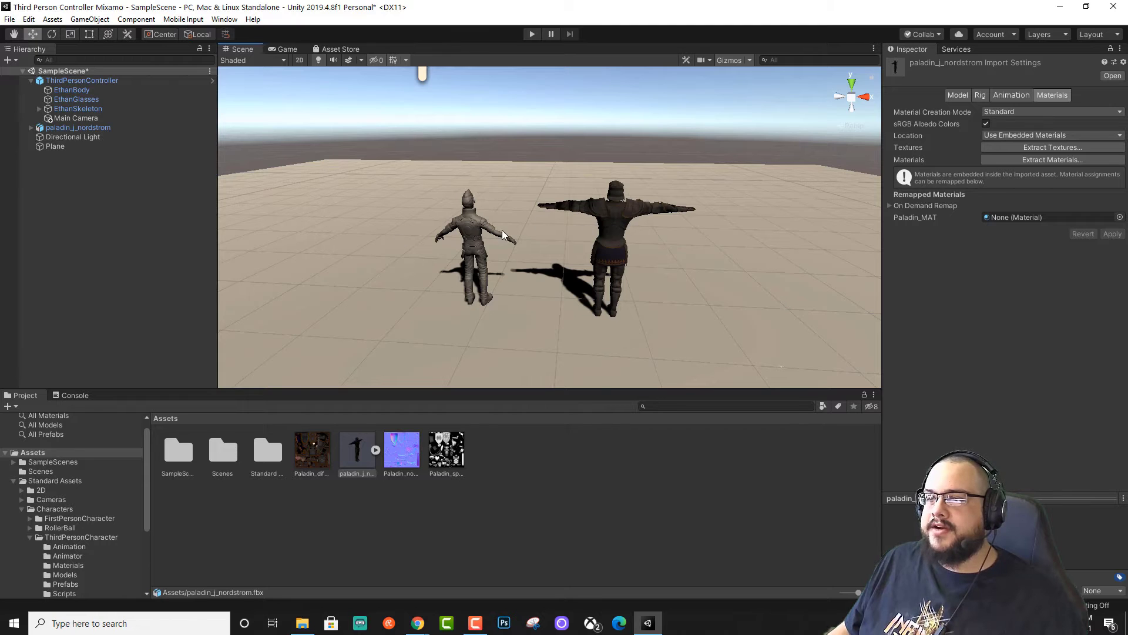
Make the paladin a child of ThirdPersonController and move it along X to about 1.43, closer to Ethan
left_click_drag(70, 127, 78, 82)
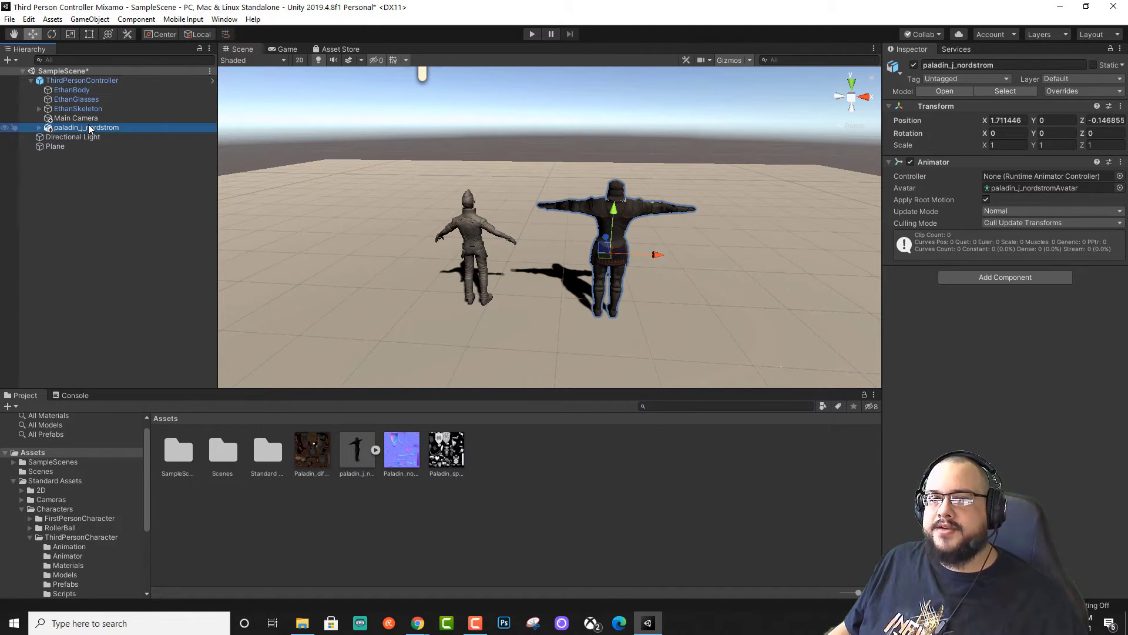
left_click_drag(655, 256, 632, 253)
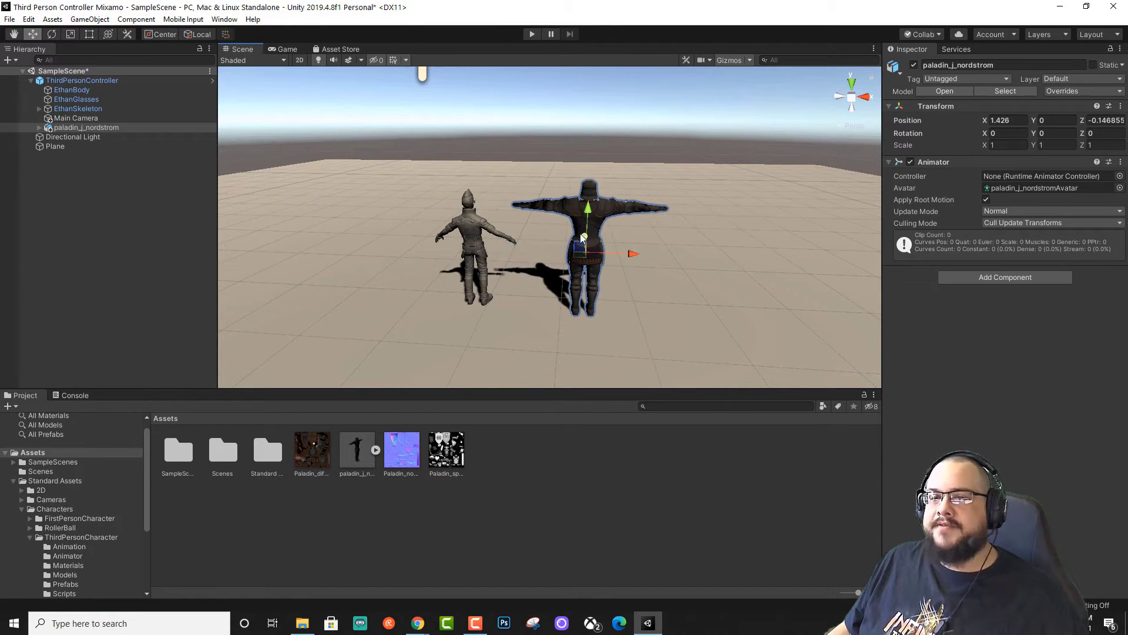
Set the ThirdPersonController's X and Z position to 0
left_click(478, 231)
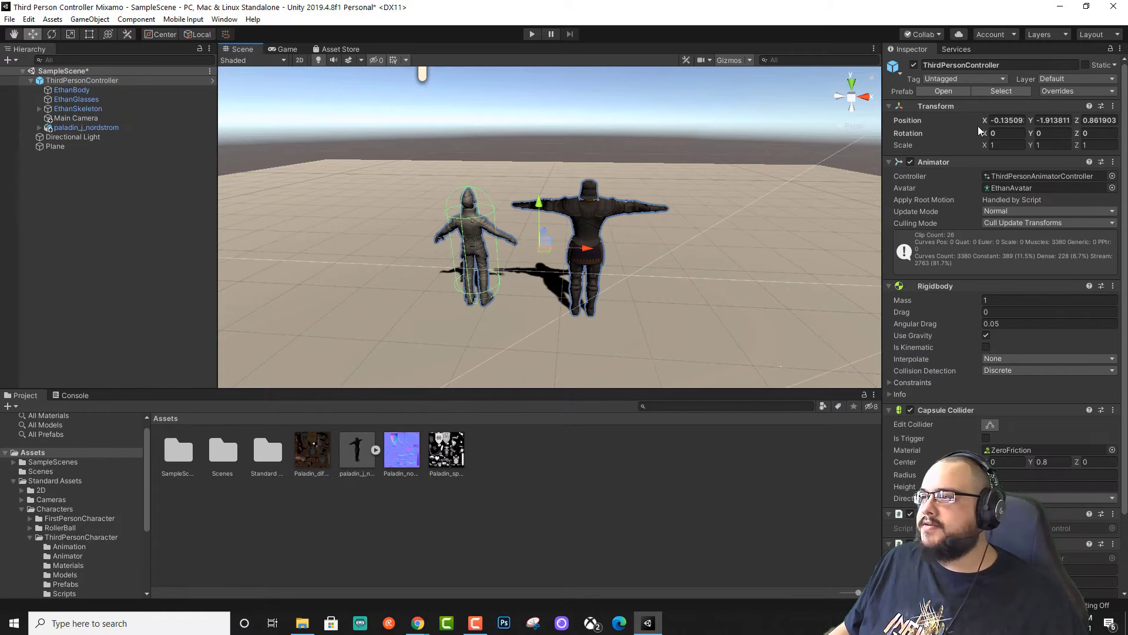
left_click(1008, 120)
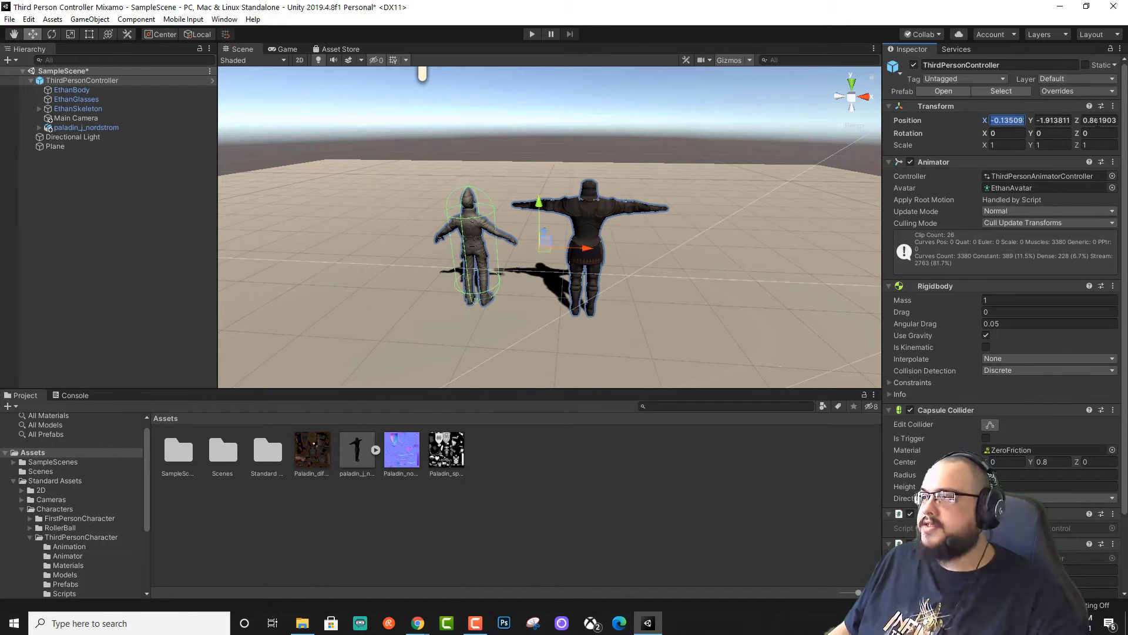
type("0")
left_click(1099, 121)
type("0")
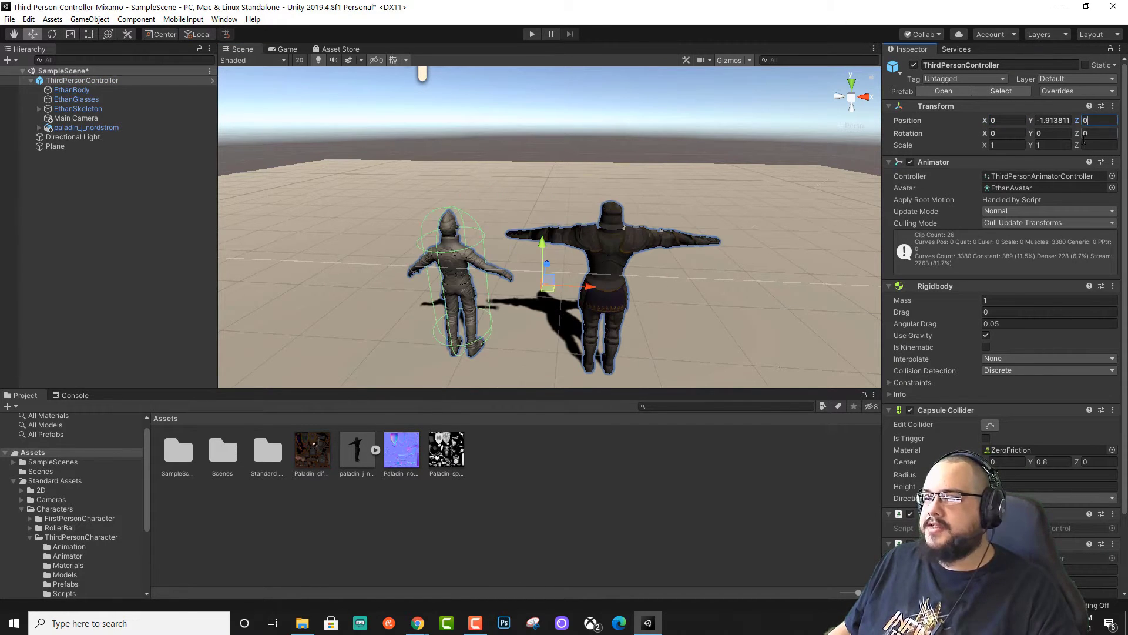
Set the paladin's local X and Z position to 0 so it overlaps the Ethan character
left_click(608, 256)
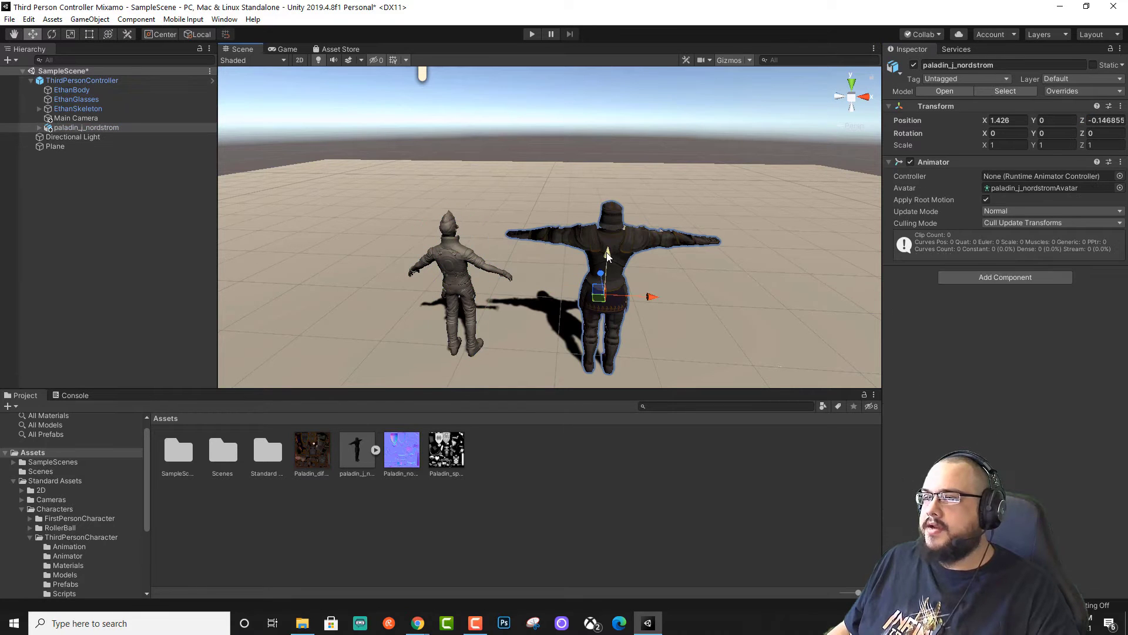
left_click(1096, 121)
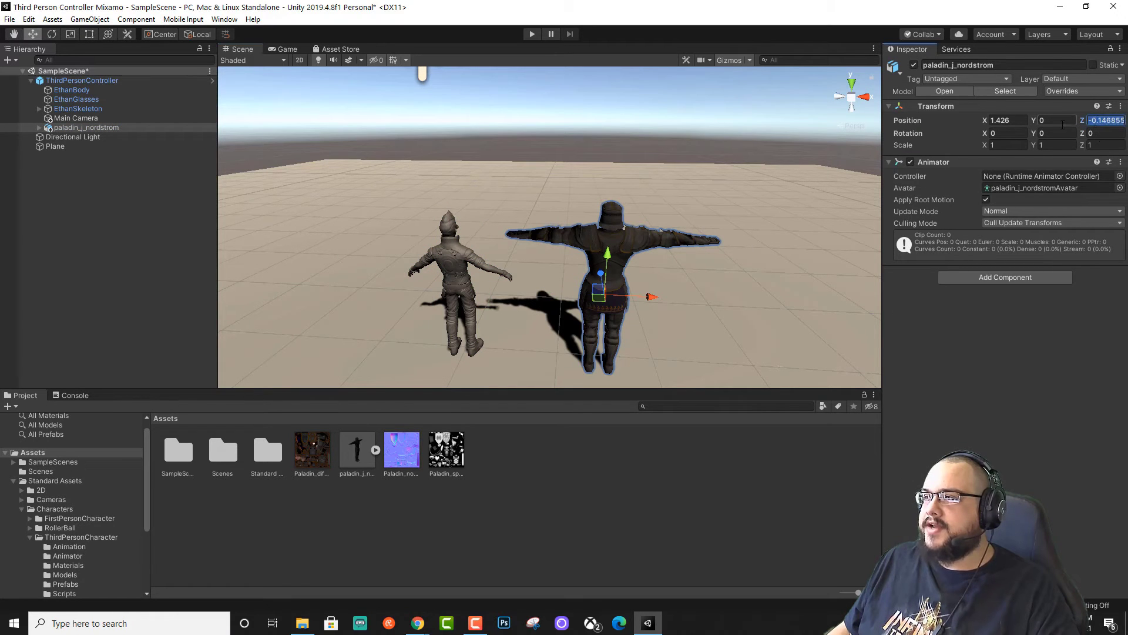
type("0")
left_click(1002, 121)
type("0")
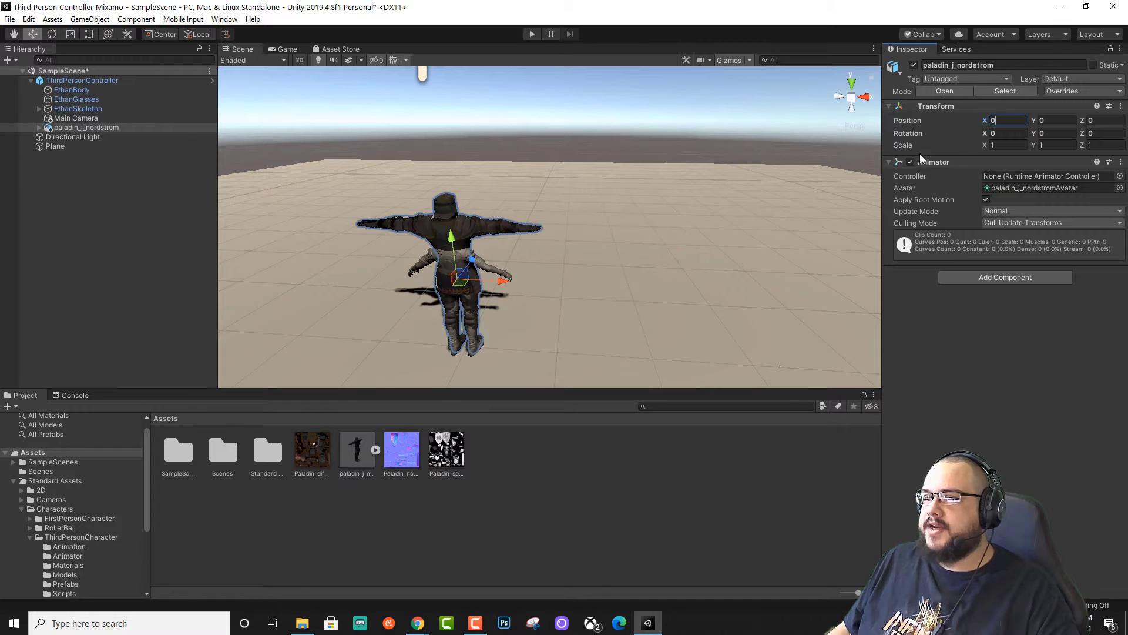
left_click(617, 320)
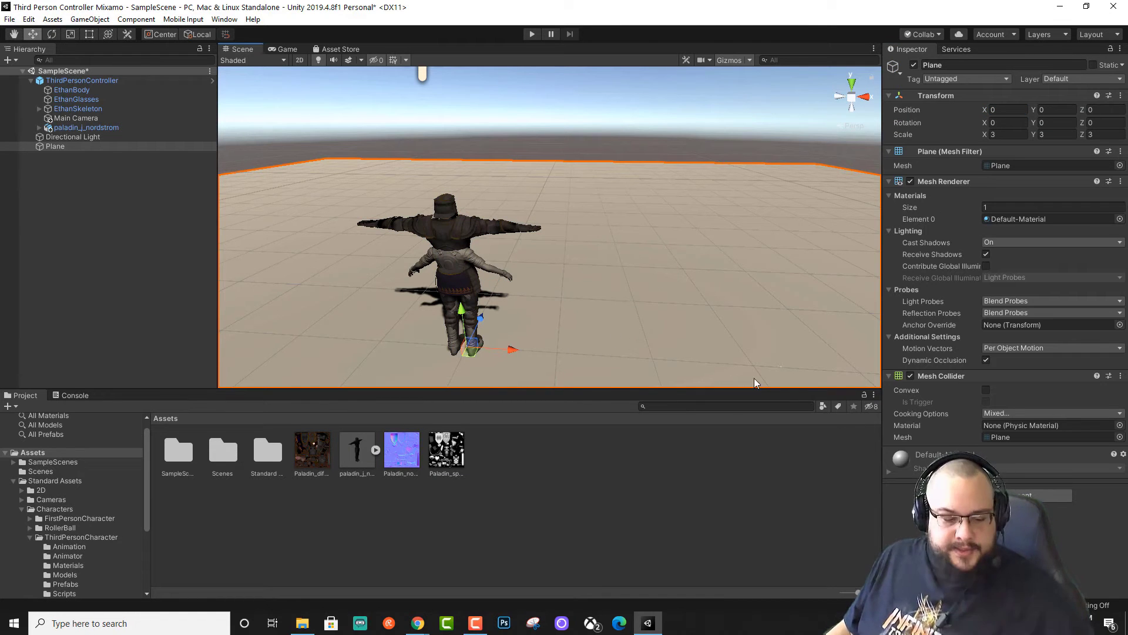
Scale the paladin to 0.8 on the X, Y and Z axes to match Ethan's height
left_click_drag(592, 304, 608, 274, "alt")
scroll(607, 274, "down", 4)
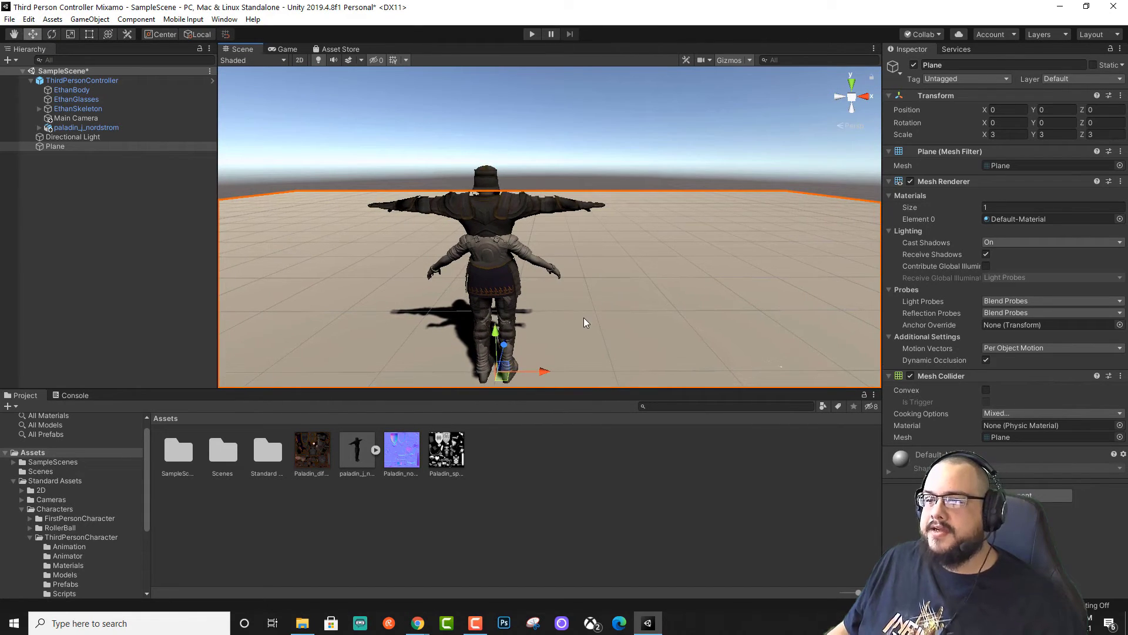
left_click(494, 217)
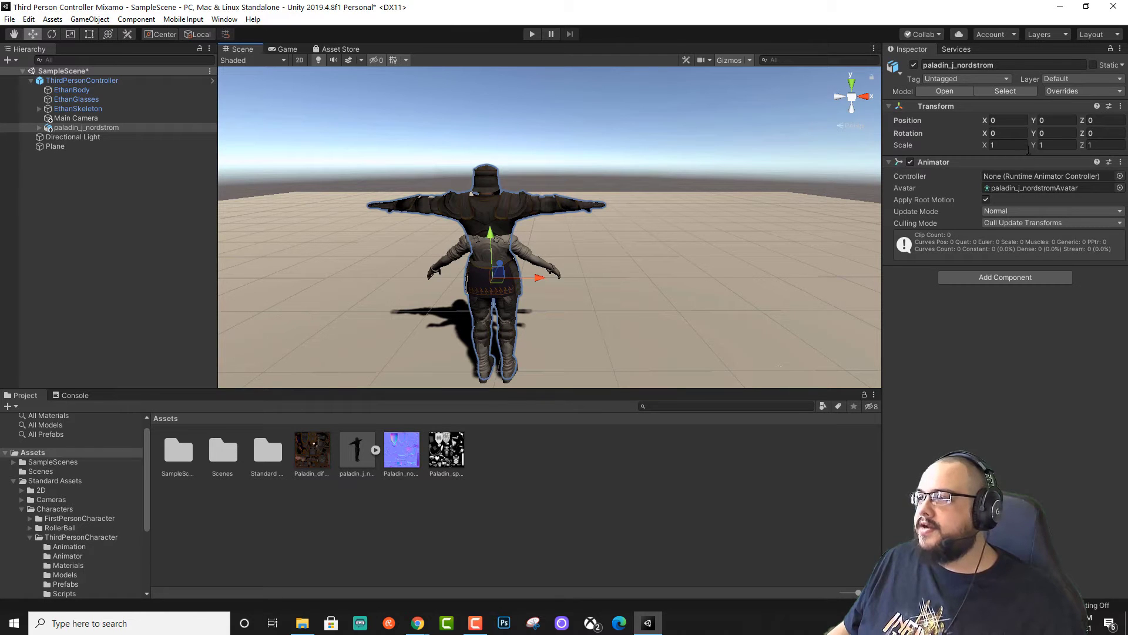
type(".8")
key("Tab")
type(".8")
key("Tab")
type(".8")
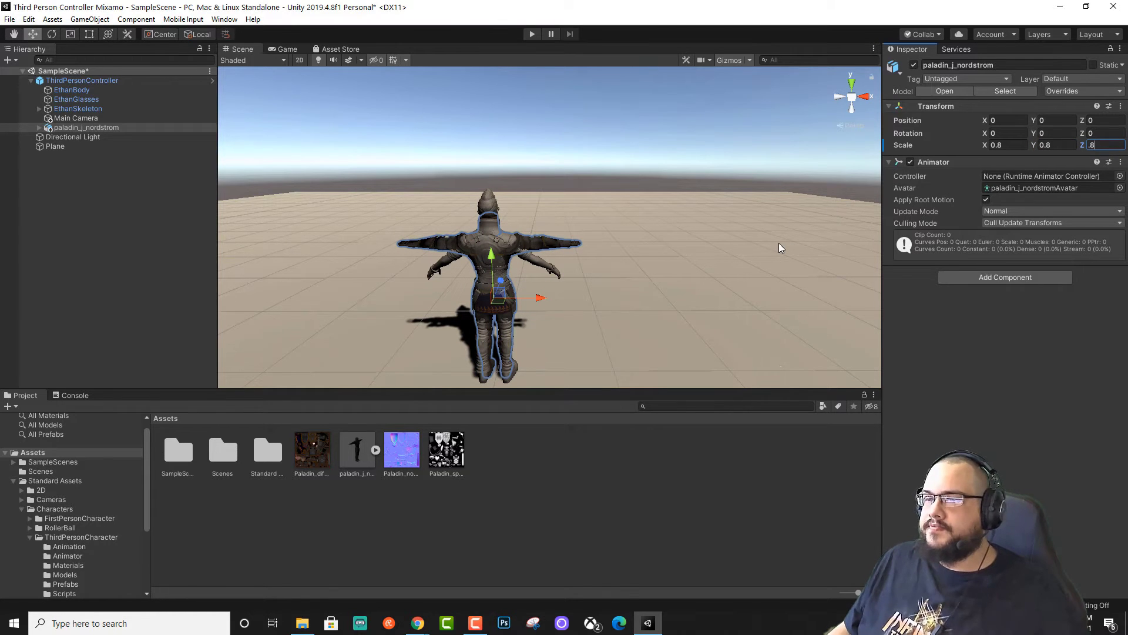
Try scaling the paladin to 0.9 on the X, Y and Z axes and compare it with Ethan
key("BackSpace")
type("9")
left_click(1059, 148)
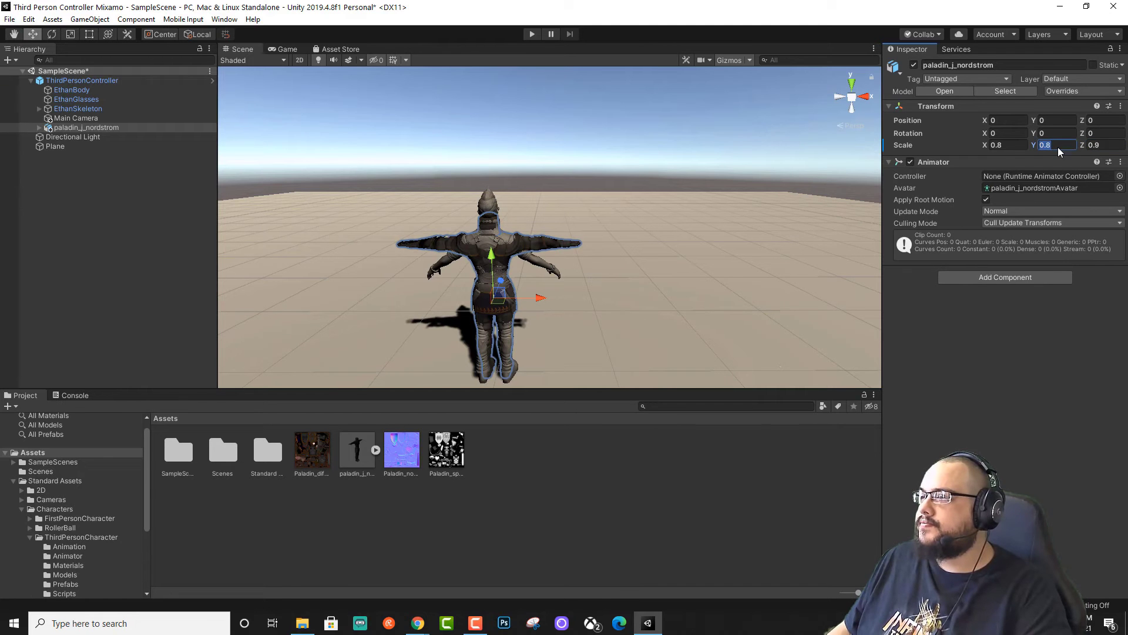
type(".9")
left_click(1006, 145)
type(".9")
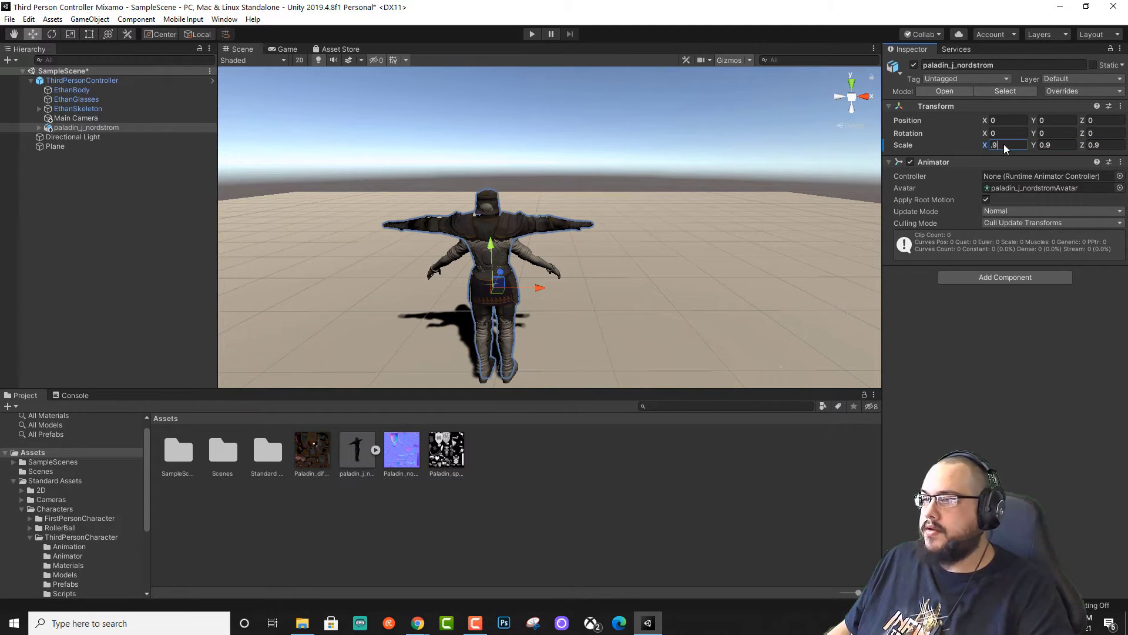
left_click(781, 254)
right_click_drag(781, 254, 617, 262)
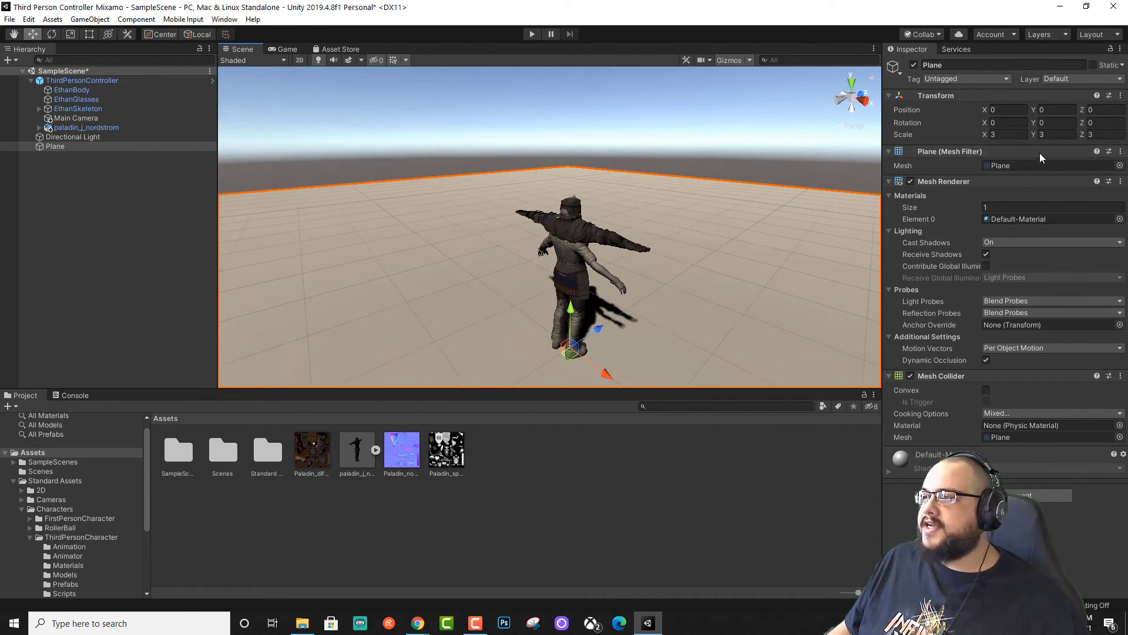
Scale the paladin to 0.85 on the X, Y and Z axes and compare its fit over Ethan
left_click(576, 215)
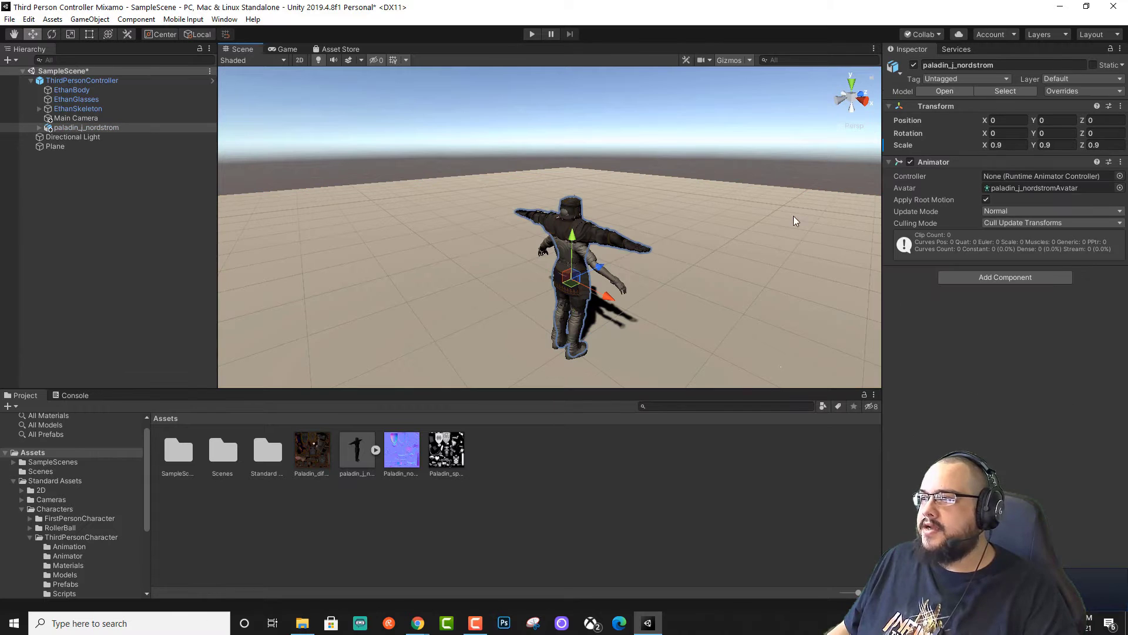
left_click(1007, 145)
type(".85")
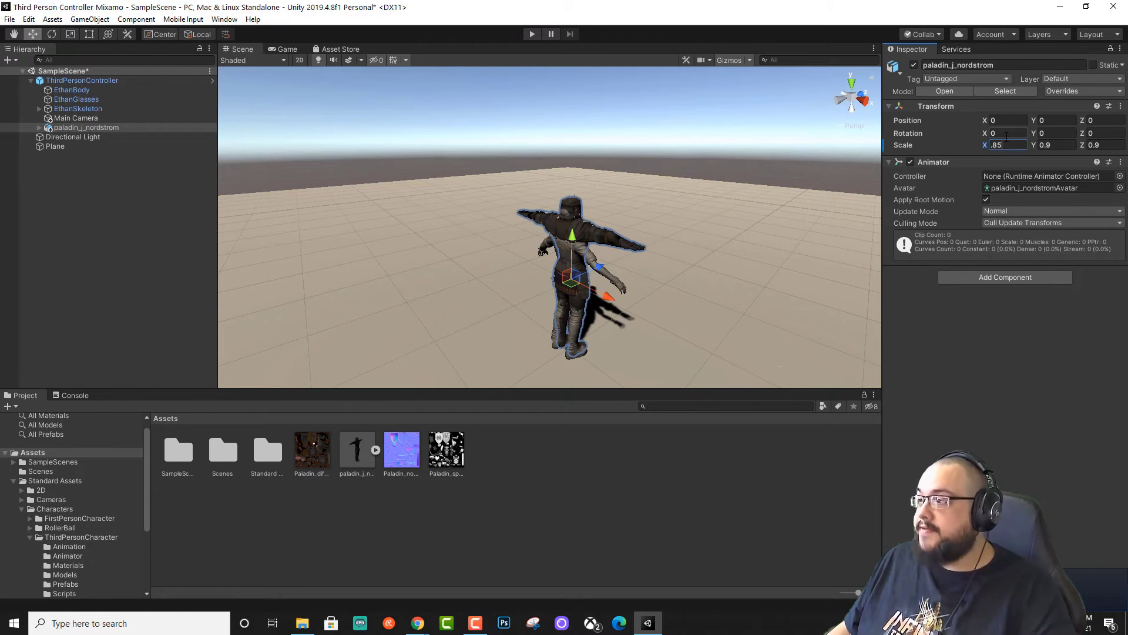
left_click(1057, 145)
type(".85")
left_click(1098, 145)
type(".85")
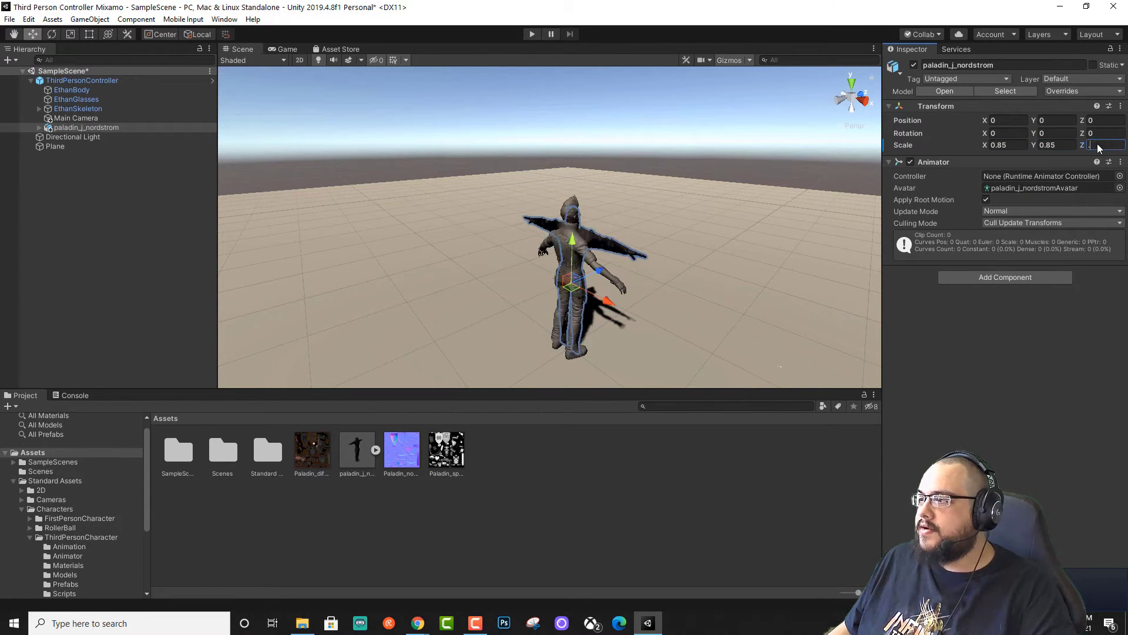
left_click(735, 257)
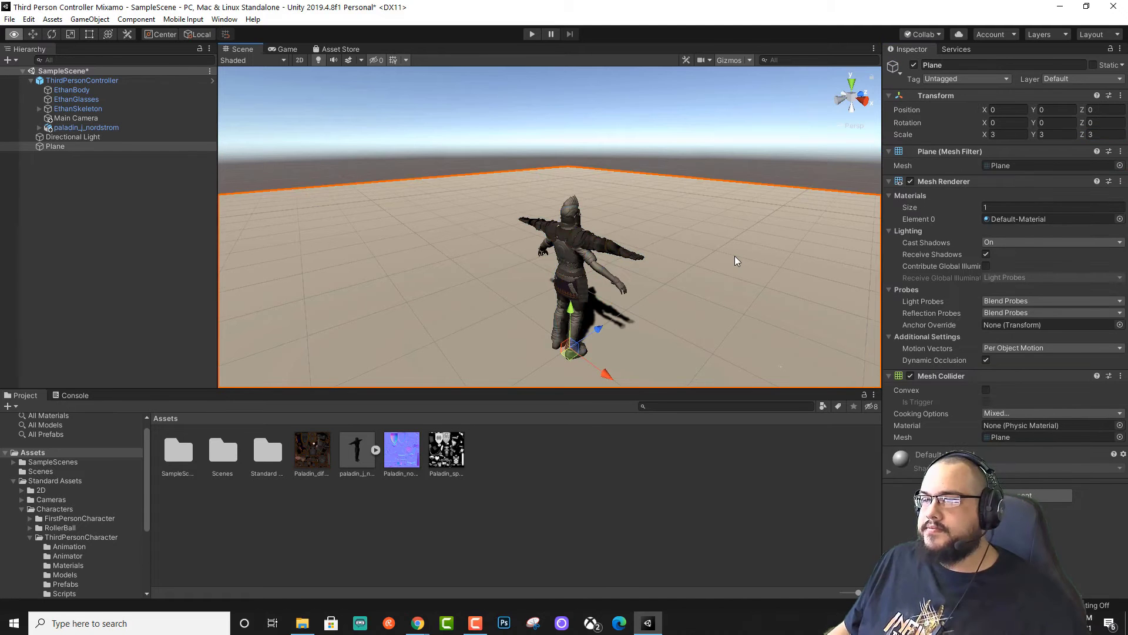
left_click_drag(735, 256, 468, 263, "alt")
right_click_drag(468, 263, 722, 257)
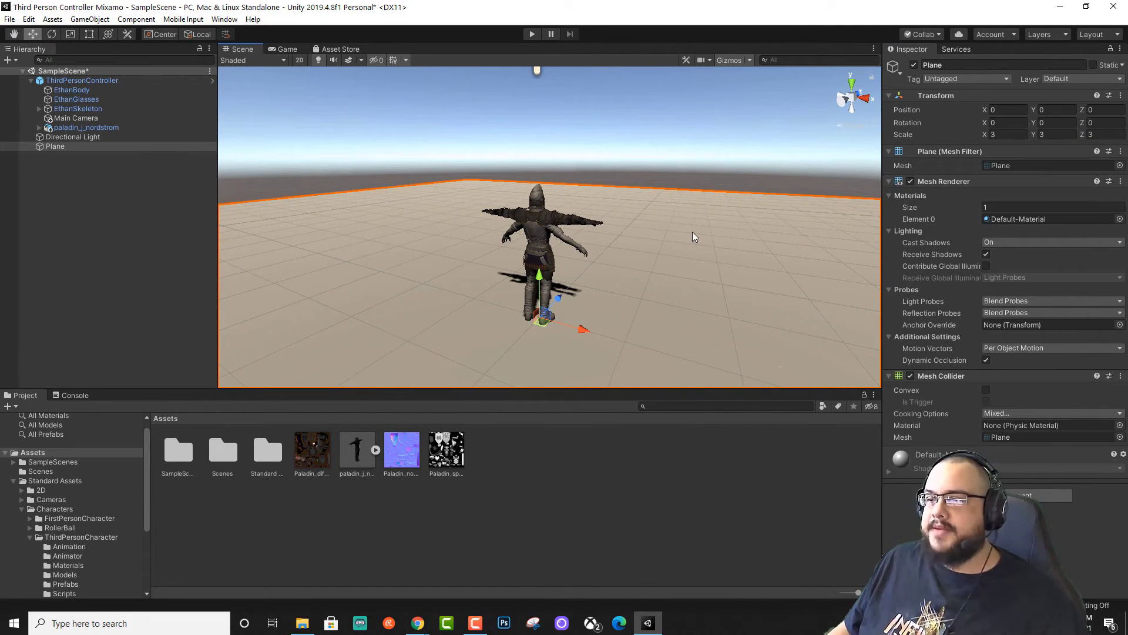
Deactivate EthanBody, EthanGlasses and EthanSkeleton together so only the paladin is shown
left_click(99, 89)
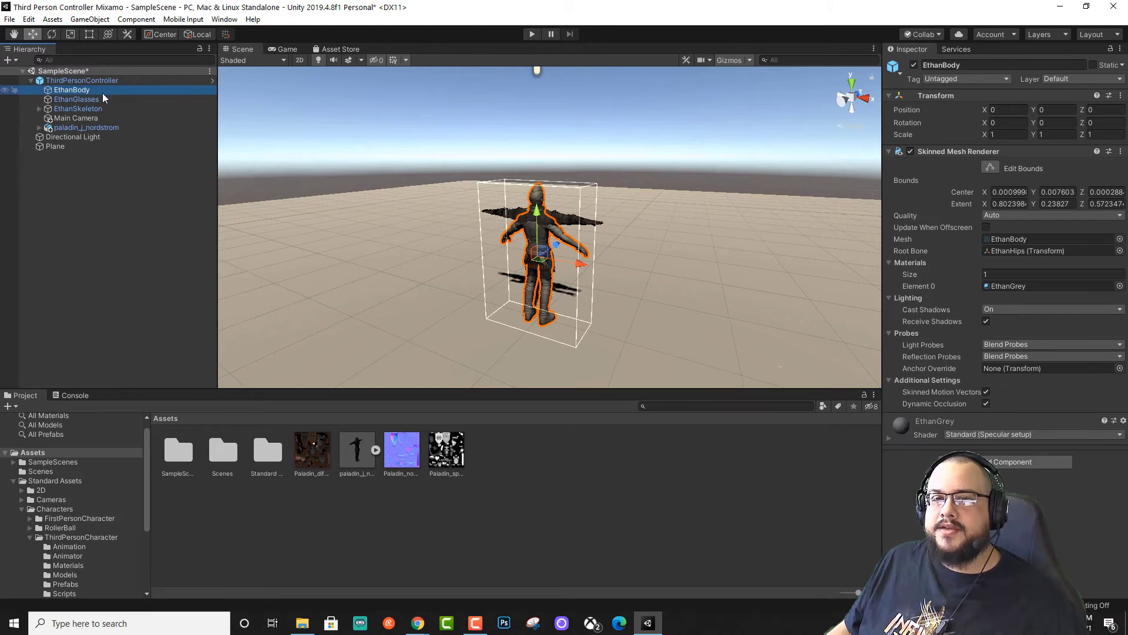
left_click(104, 97)
left_click(105, 107)
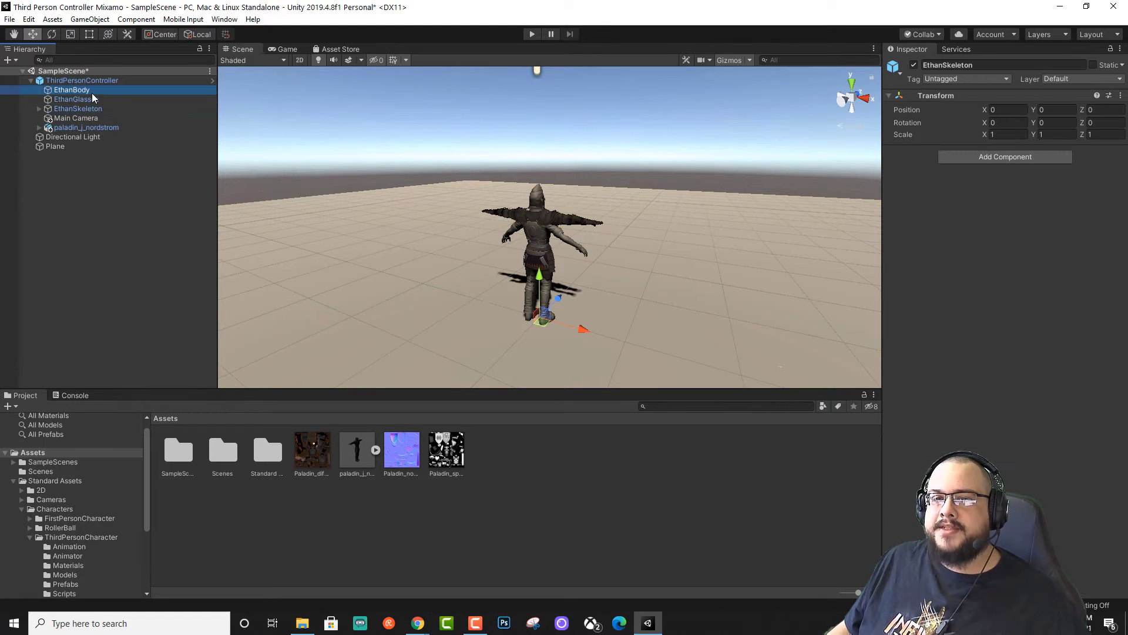
left_click(92, 91)
left_click(95, 109, "shift")
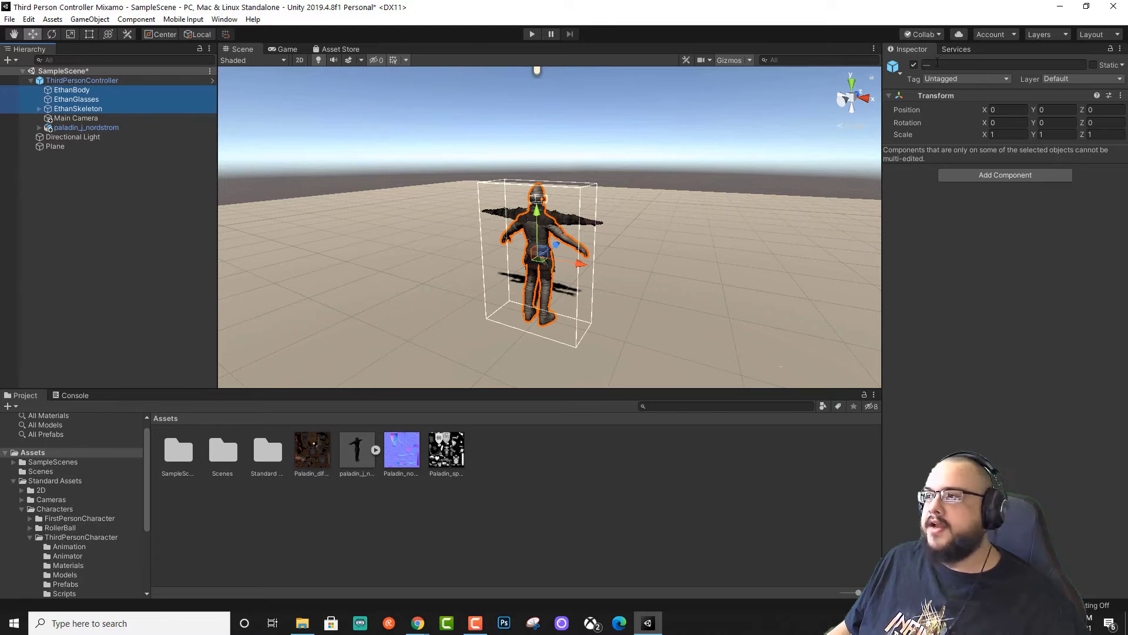
left_click(913, 65)
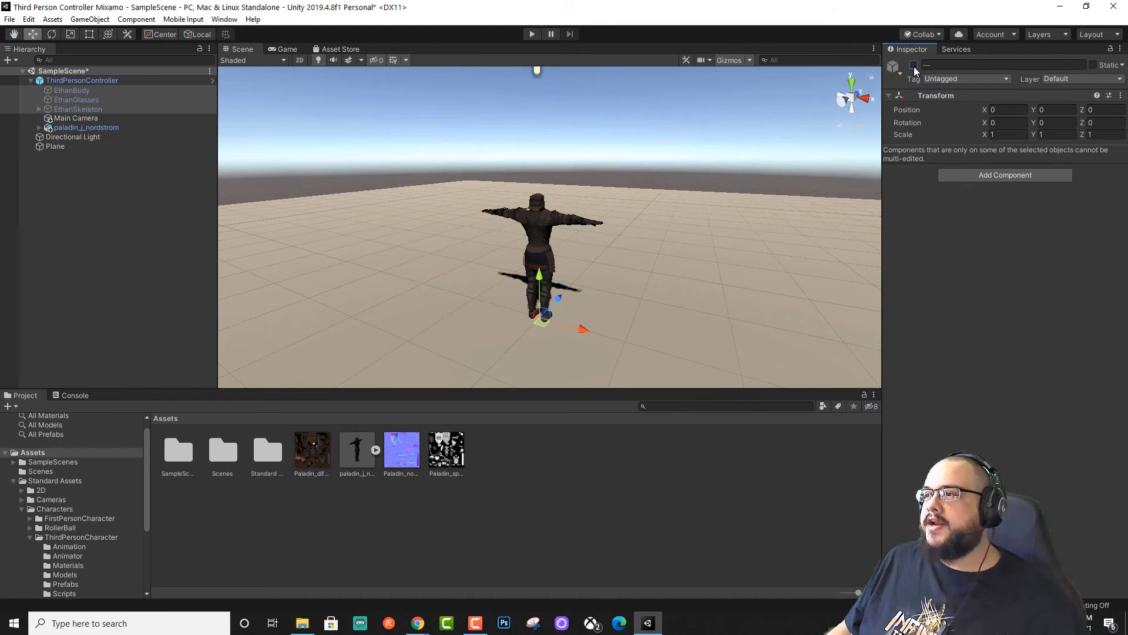
Inspect the paladin on its own, play the scene briefly to check its animation, and stop playback
left_click(675, 197)
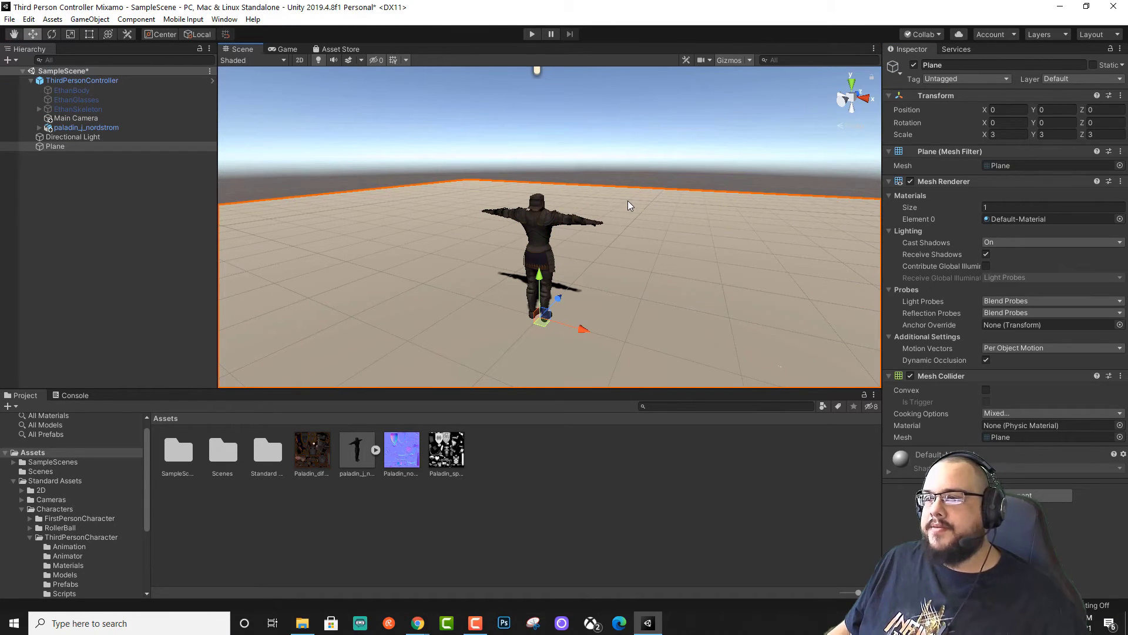
left_click_drag(628, 205, 411, 199, "alt")
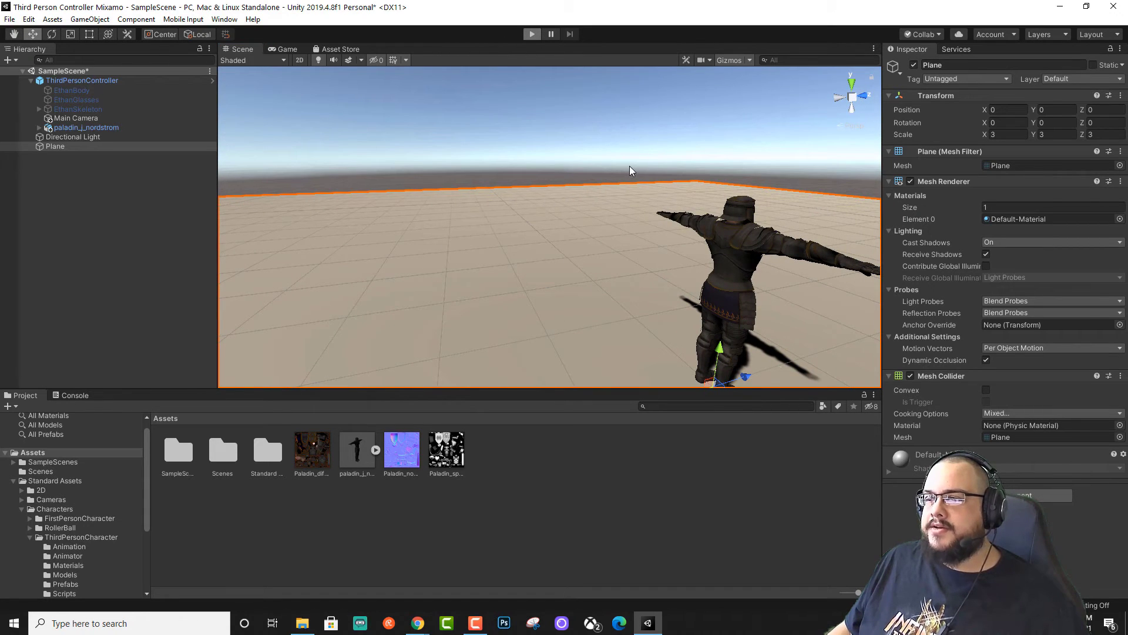
key("ctrl+p")
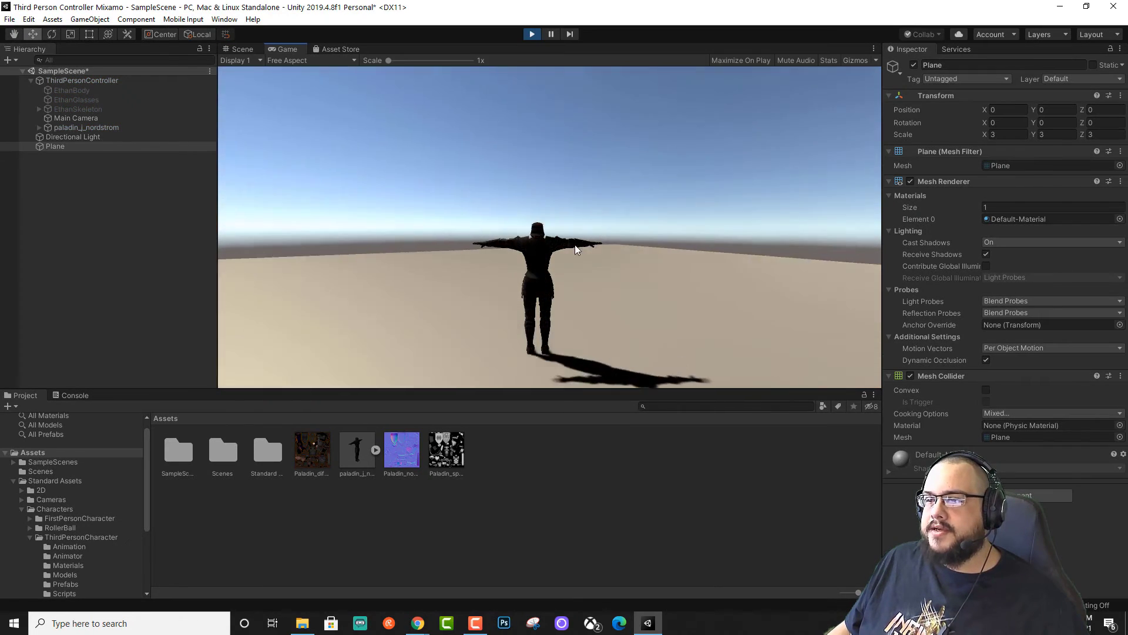
left_click(531, 34)
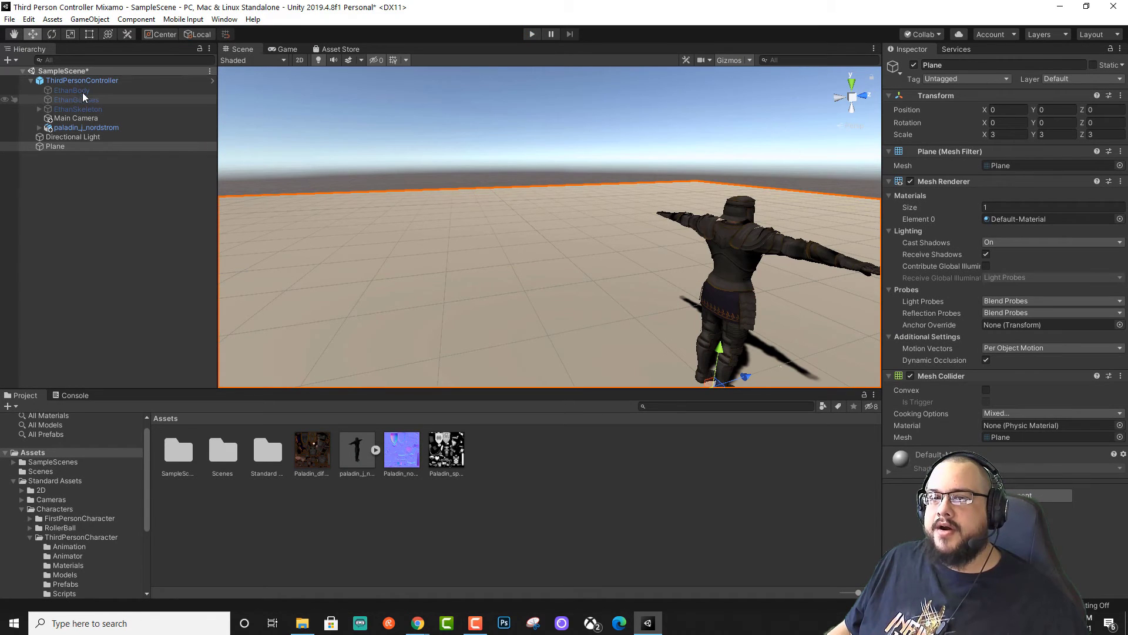
Assign paladin_j_nordstromAvatar as the Animator avatar of the ThirdPersonController
left_click(82, 81)
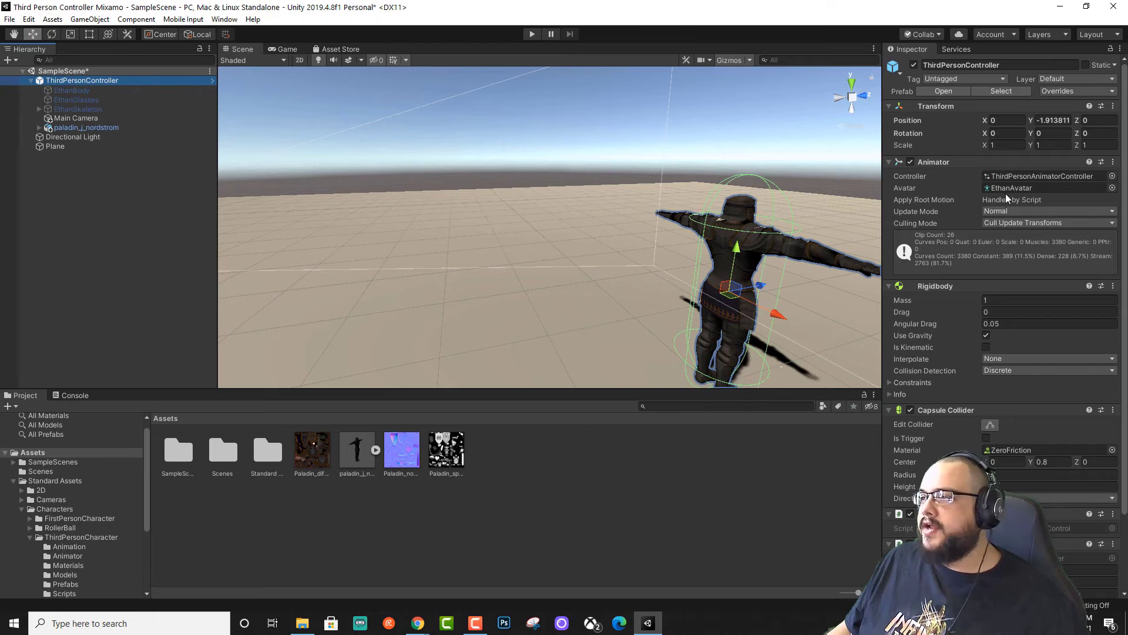
left_click(1111, 188)
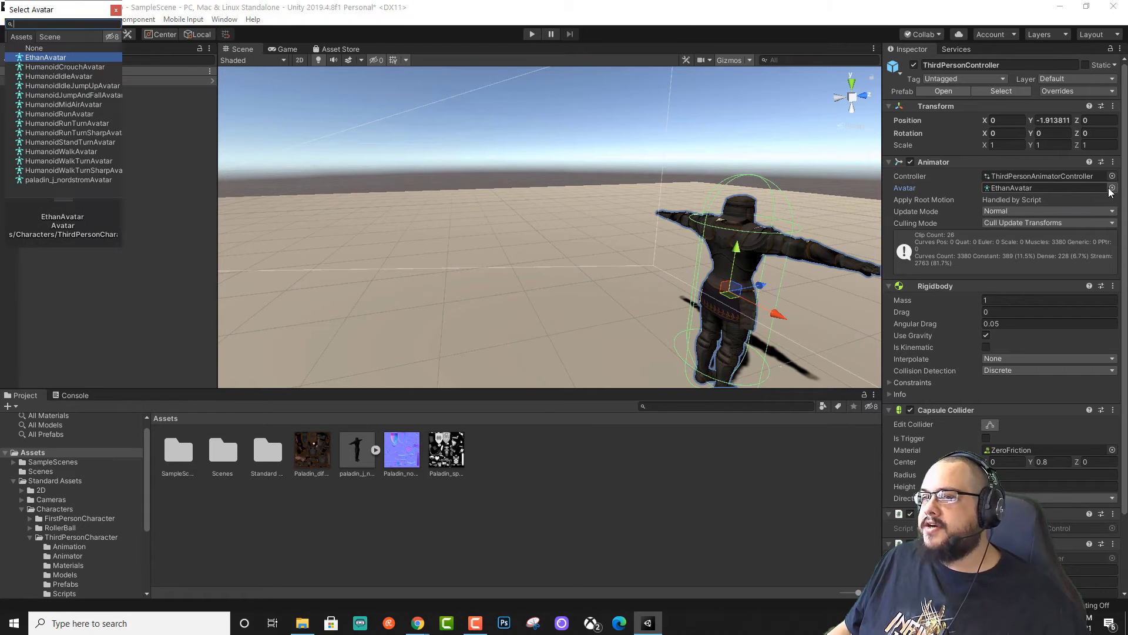
left_click(82, 180)
double_click(82, 180)
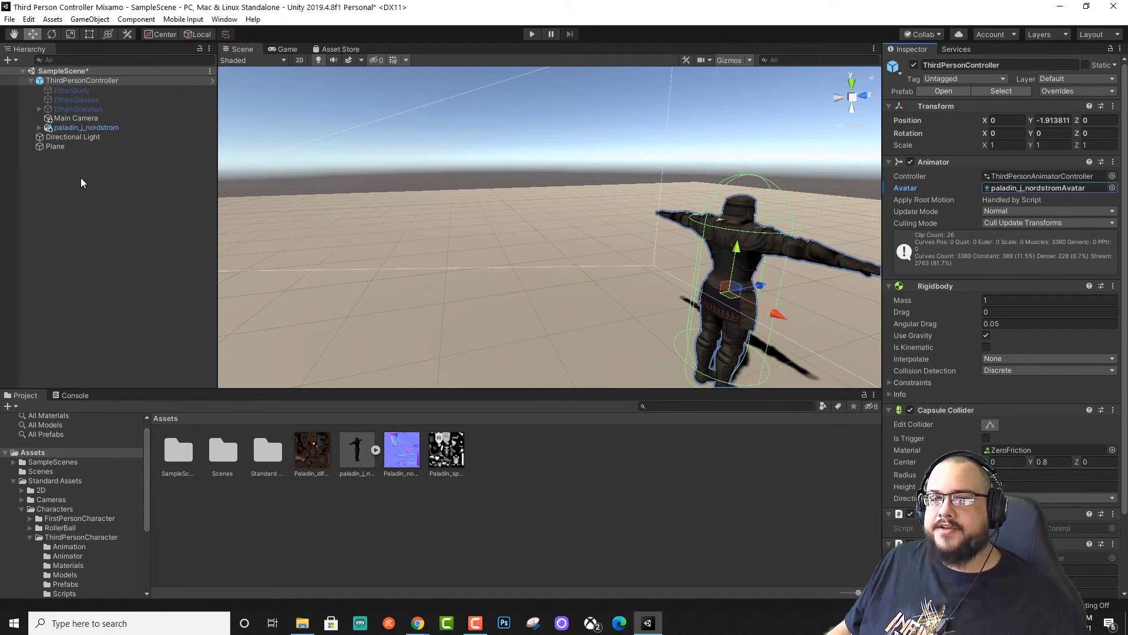
Play the scene and run the paladin around in different directions to test its movement animations
left_click(531, 35)
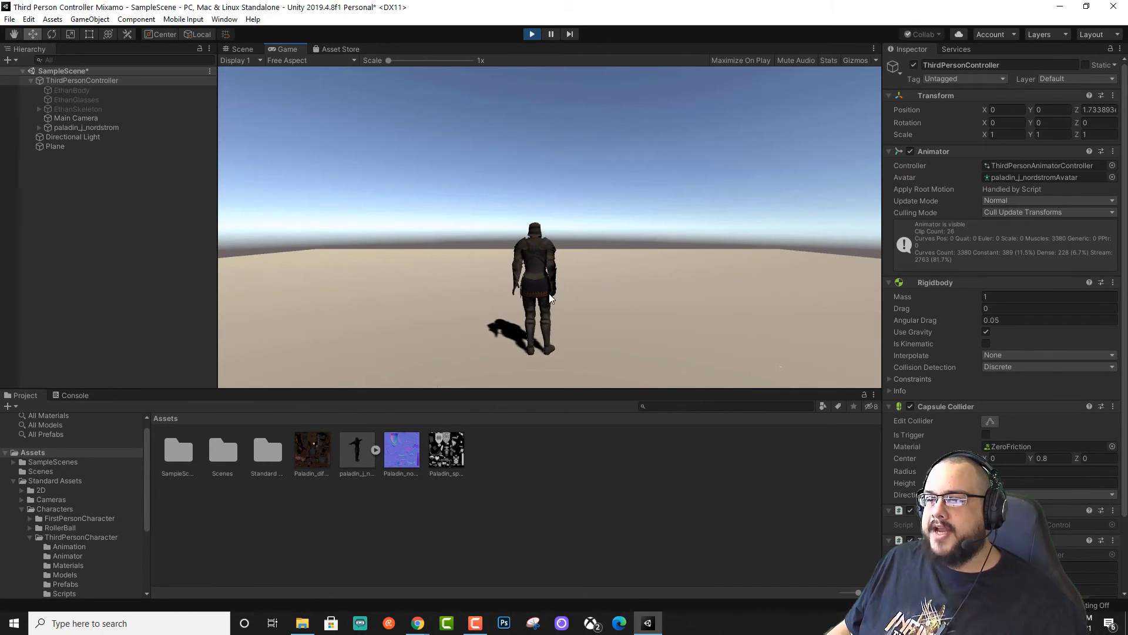
key("a")
key("w")
key("d")
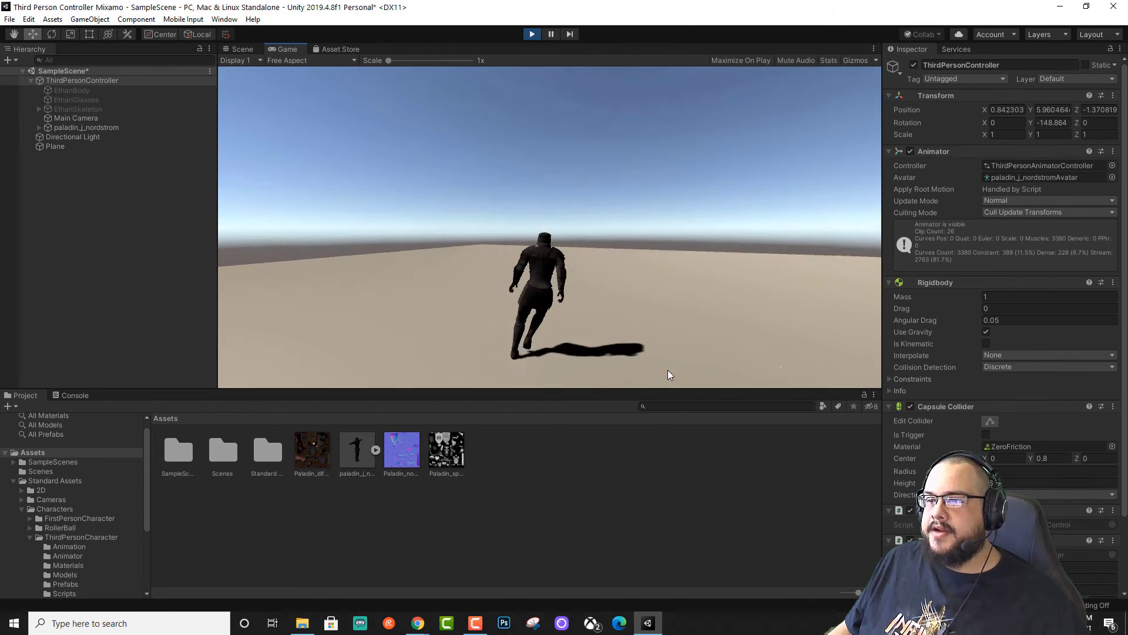
key("d")
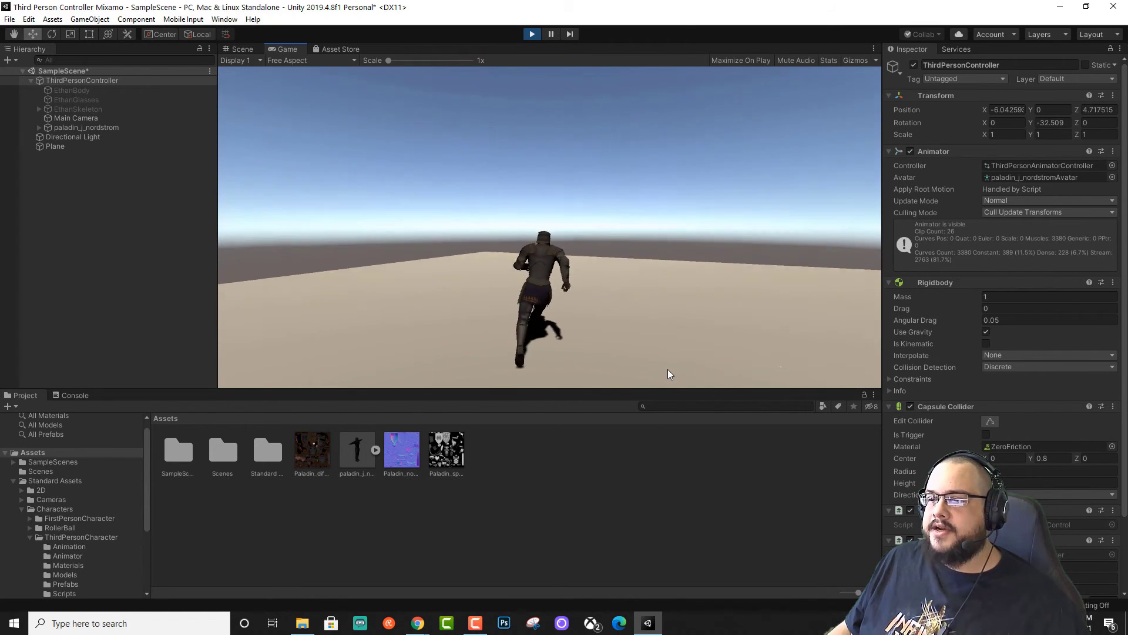
key("d")
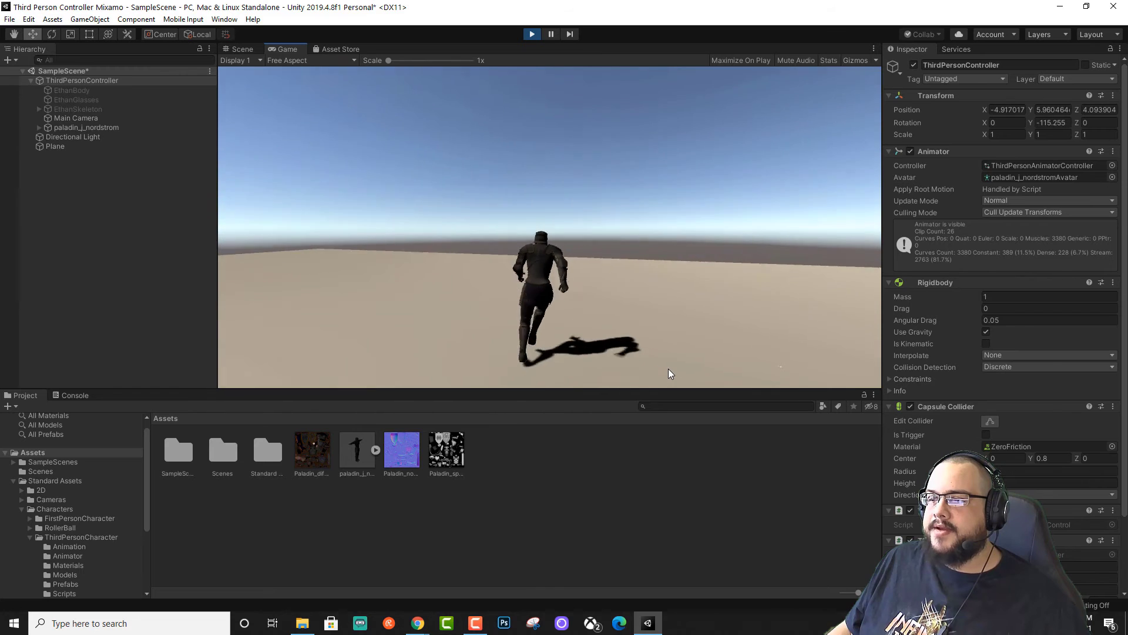